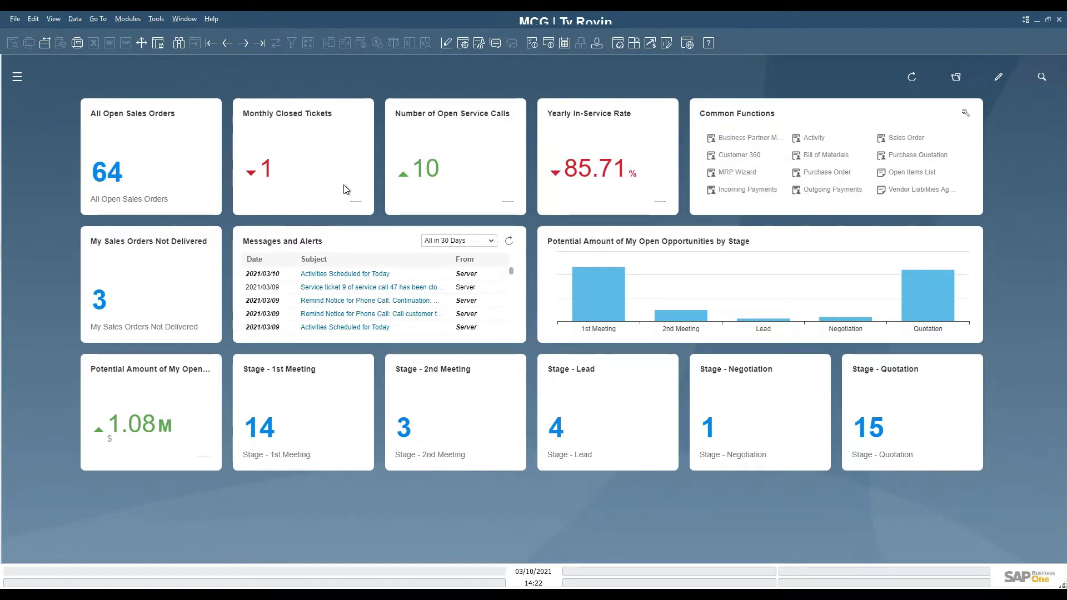
- Open the most recent existing A/R invoice, review its Logistics and Contents sections, and close it
left_click(133, 20)
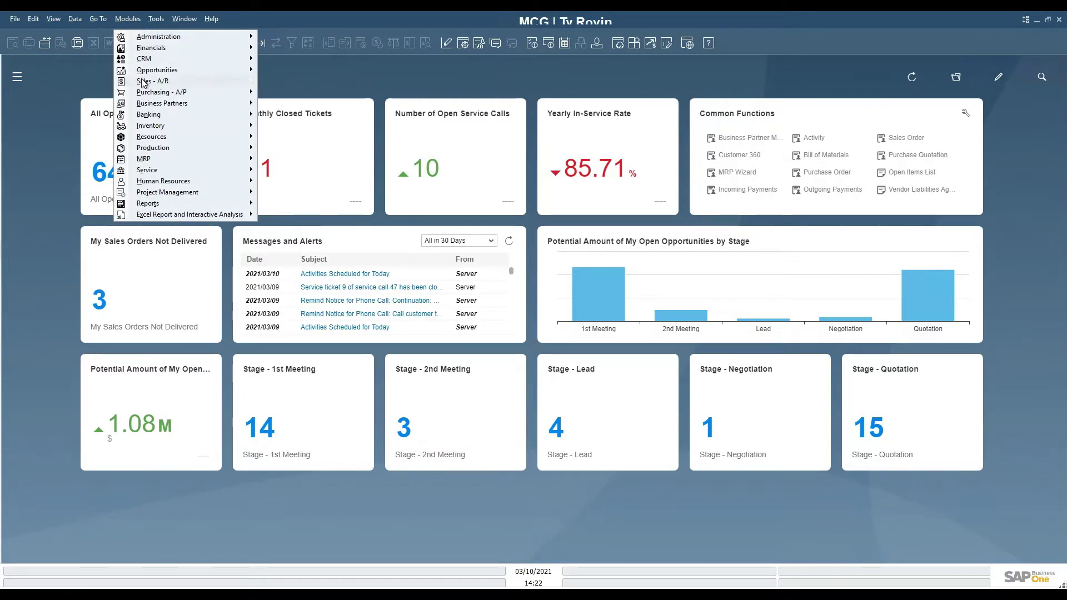
mouse_move(153, 82)
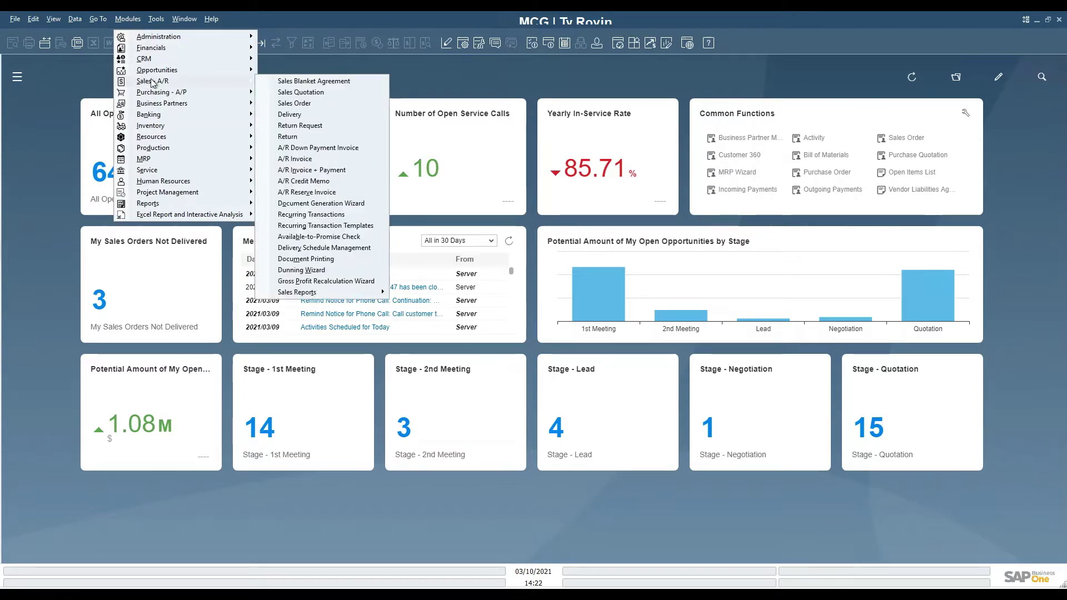
left_click(304, 158)
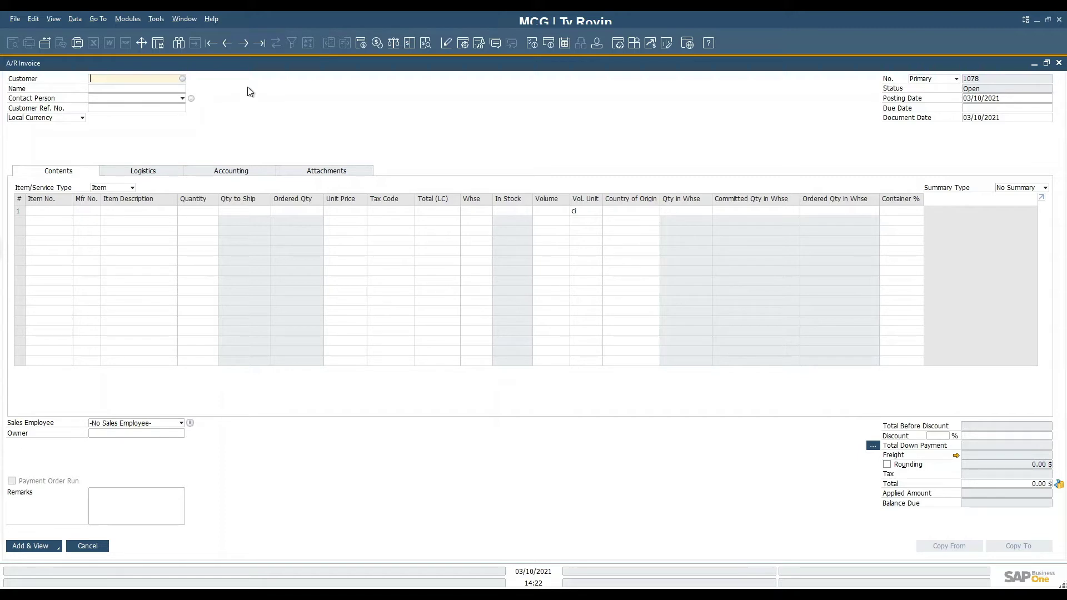
left_click(224, 43)
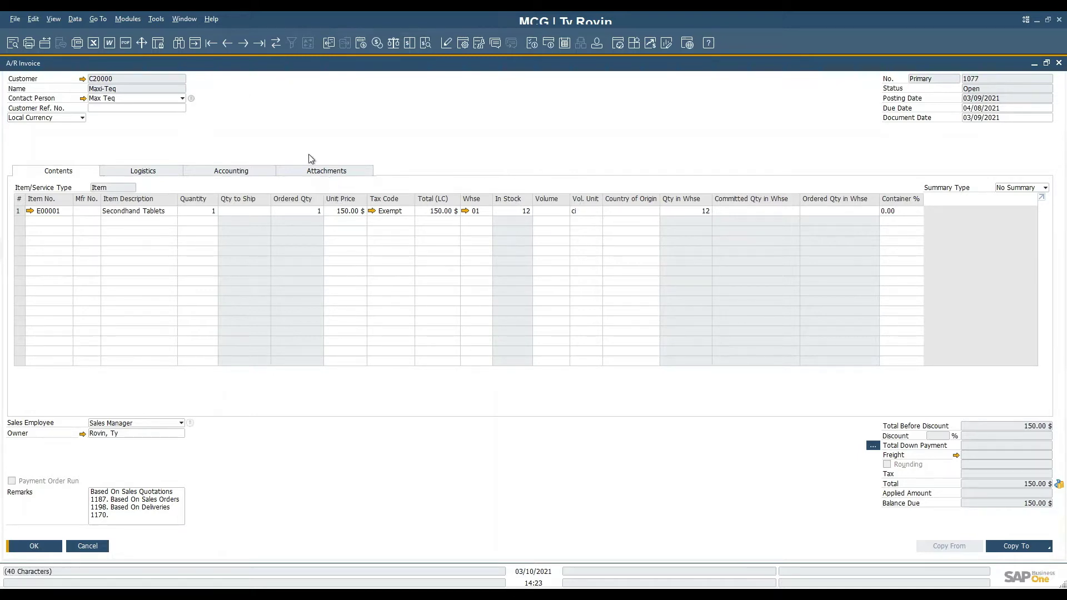
left_click(164, 172)
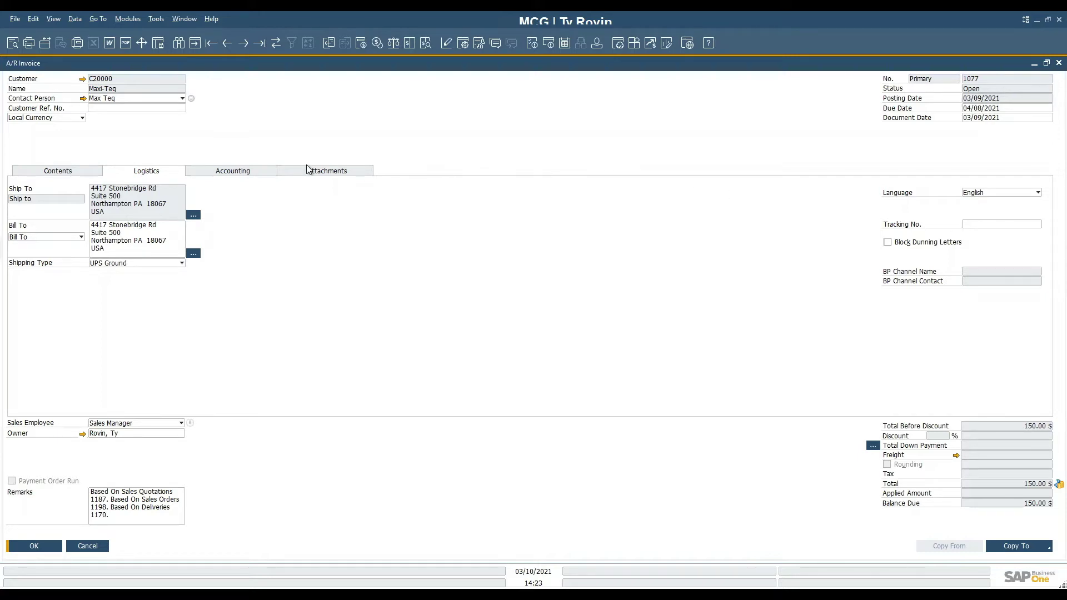
left_click(78, 170)
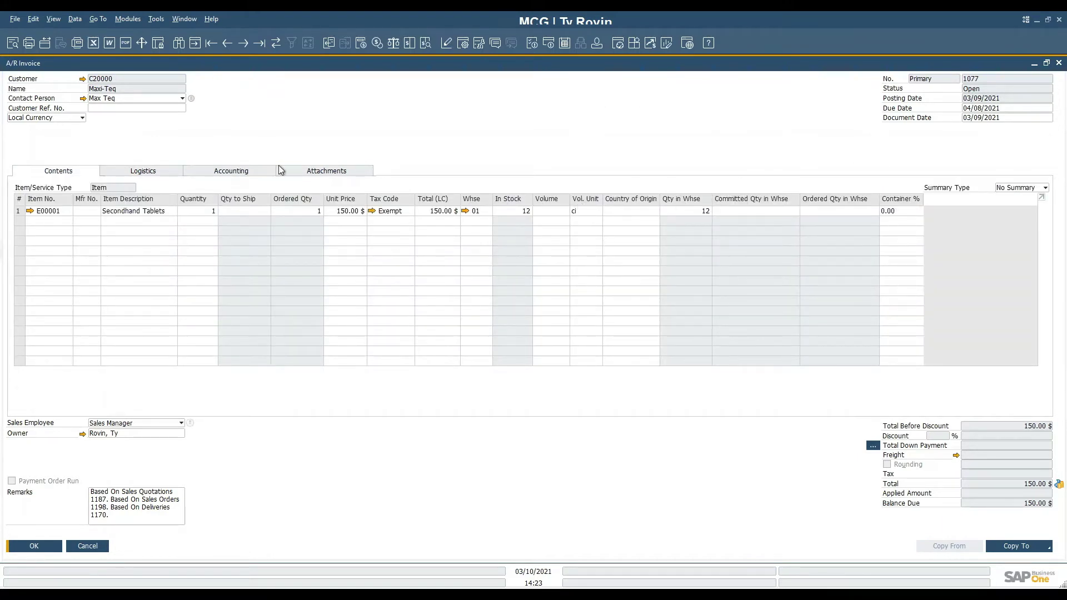
left_click(1059, 63)
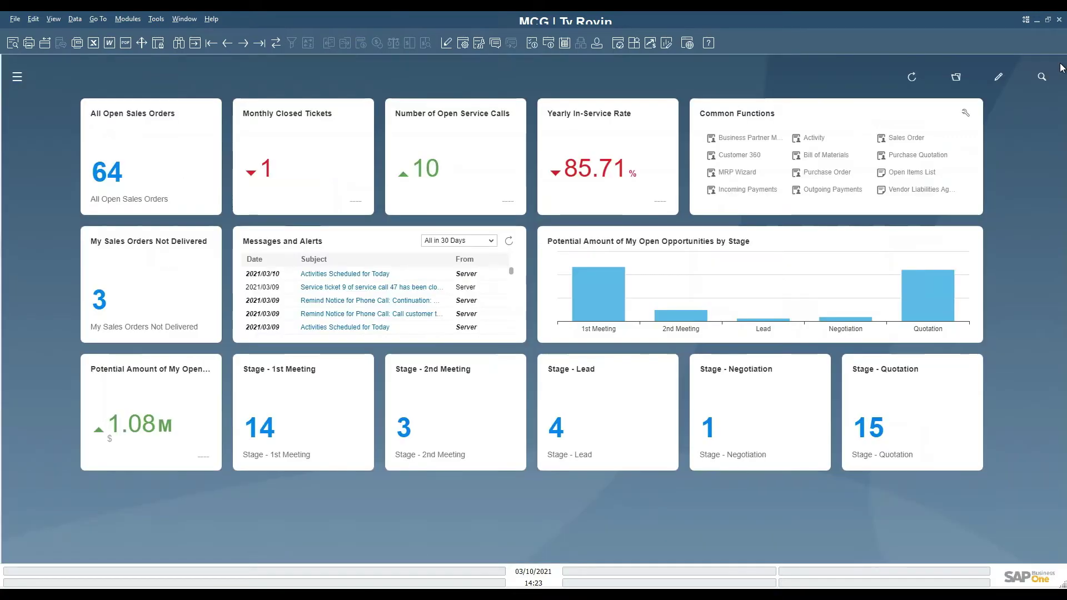
- Open the UI Configuration Template utility from the administration functions
left_click(139, 21)
mouse_move(138, 38)
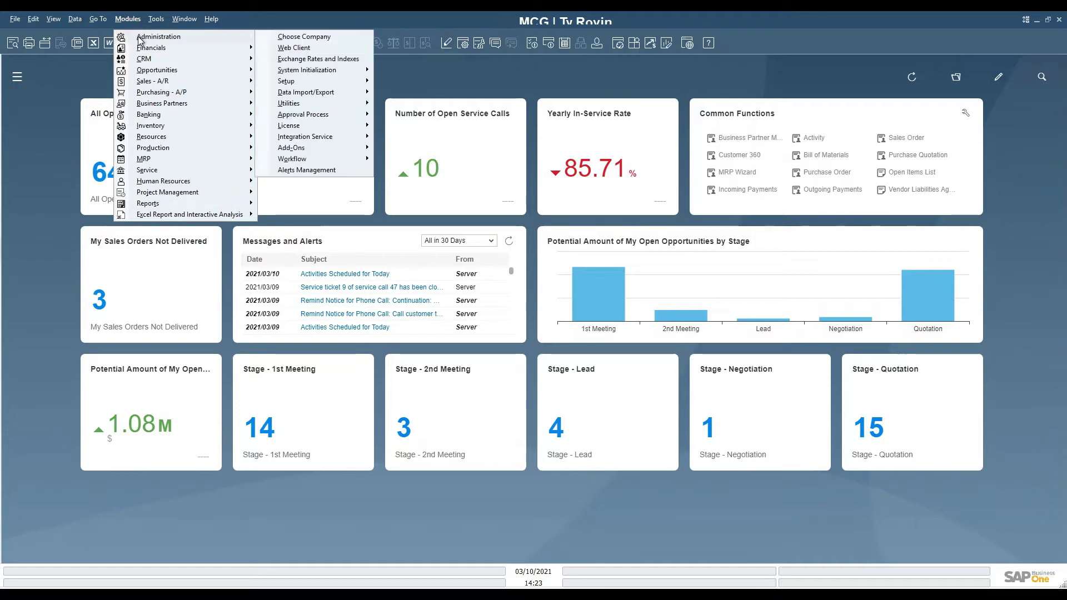
mouse_move(319, 71)
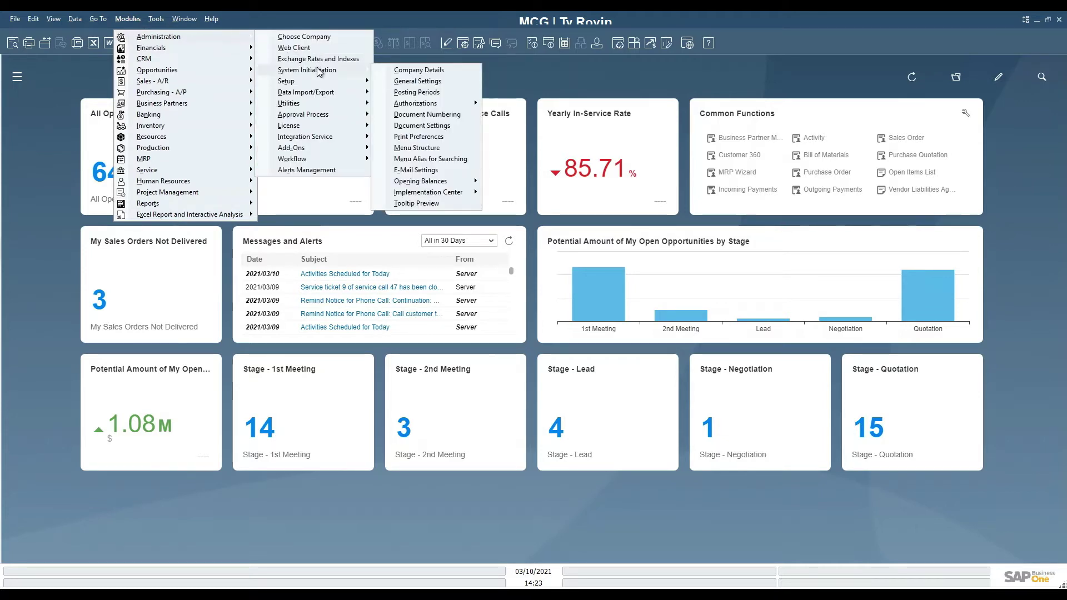
mouse_move(310, 105)
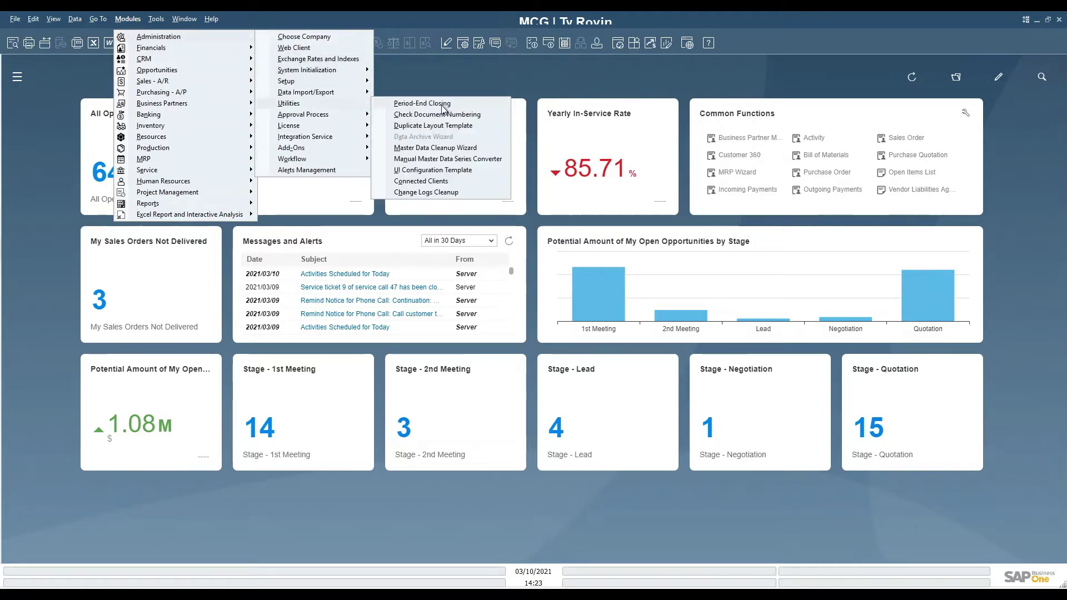
left_click(455, 171)
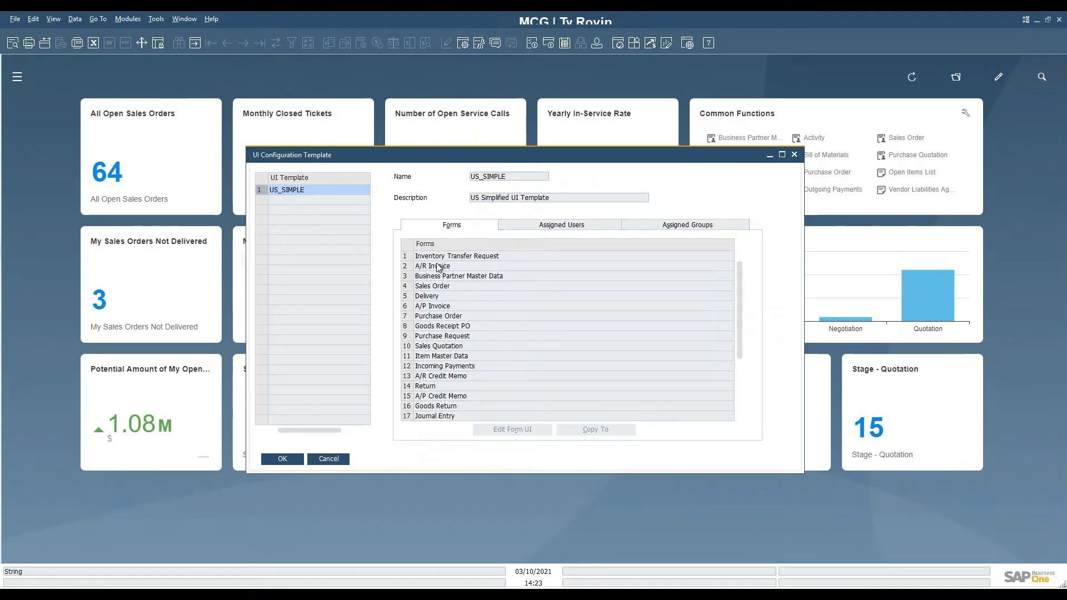
right_click(263, 196)
left_click(335, 187)
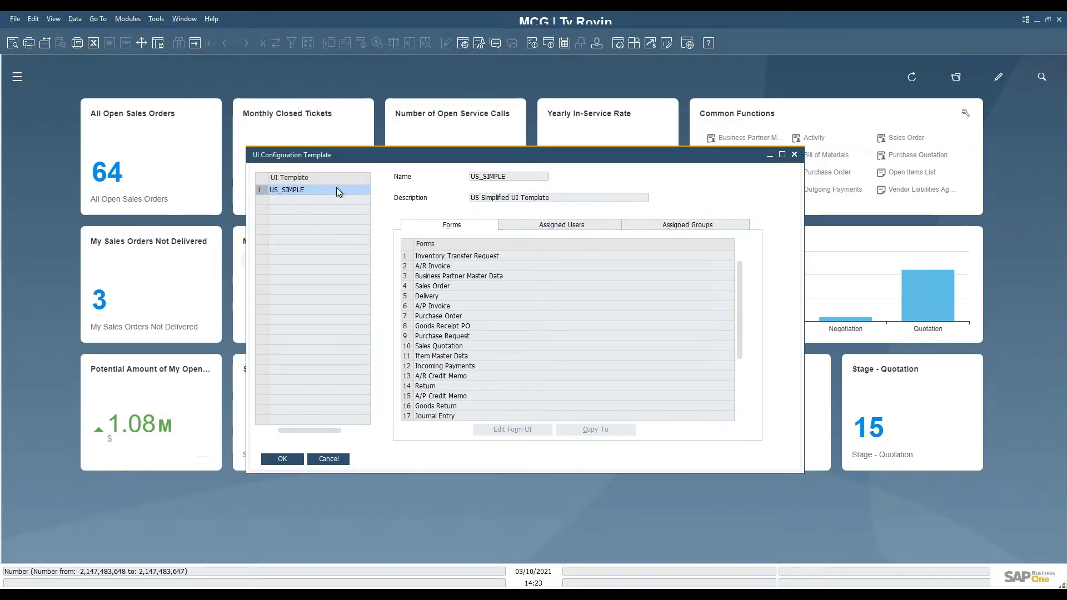
right_click(320, 188)
left_click(275, 201)
right_click(259, 189)
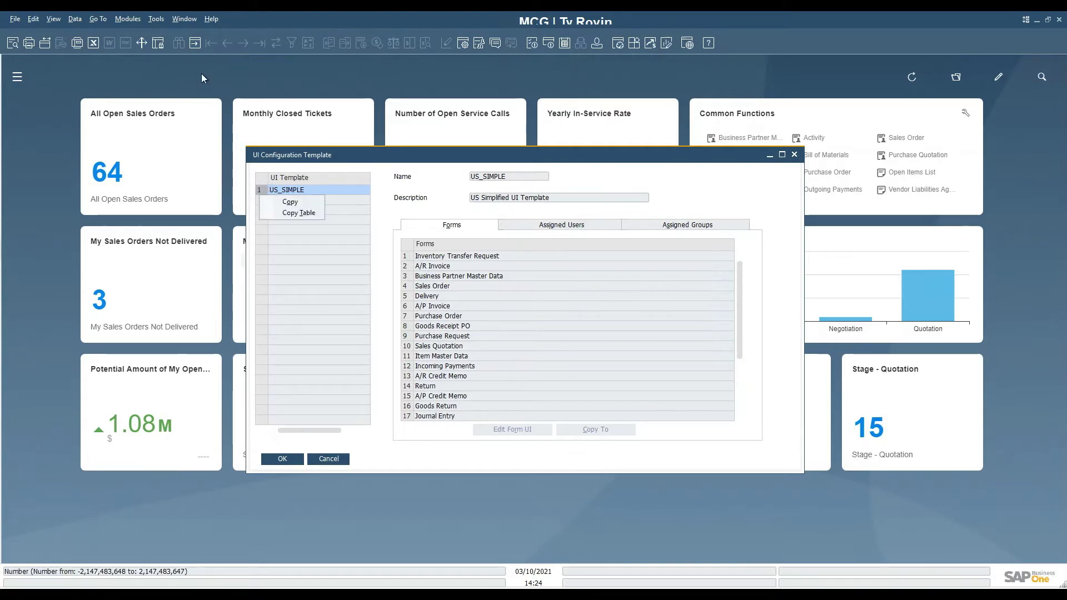
left_click(192, 55)
- Add a new UI template with both the name and the description MCG TEST
left_click(195, 43)
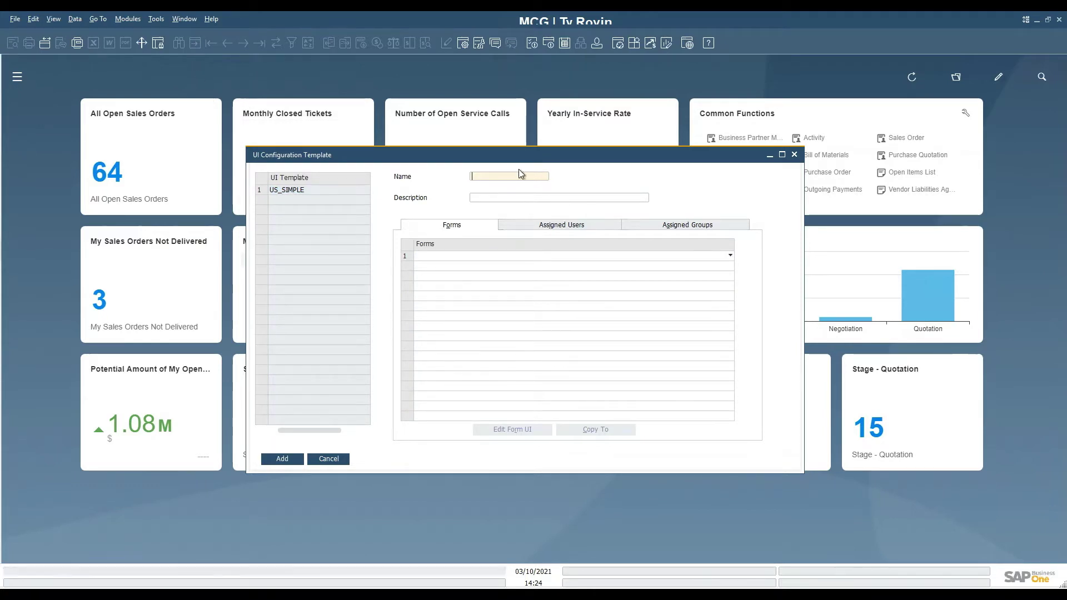
type("MCG TEST")
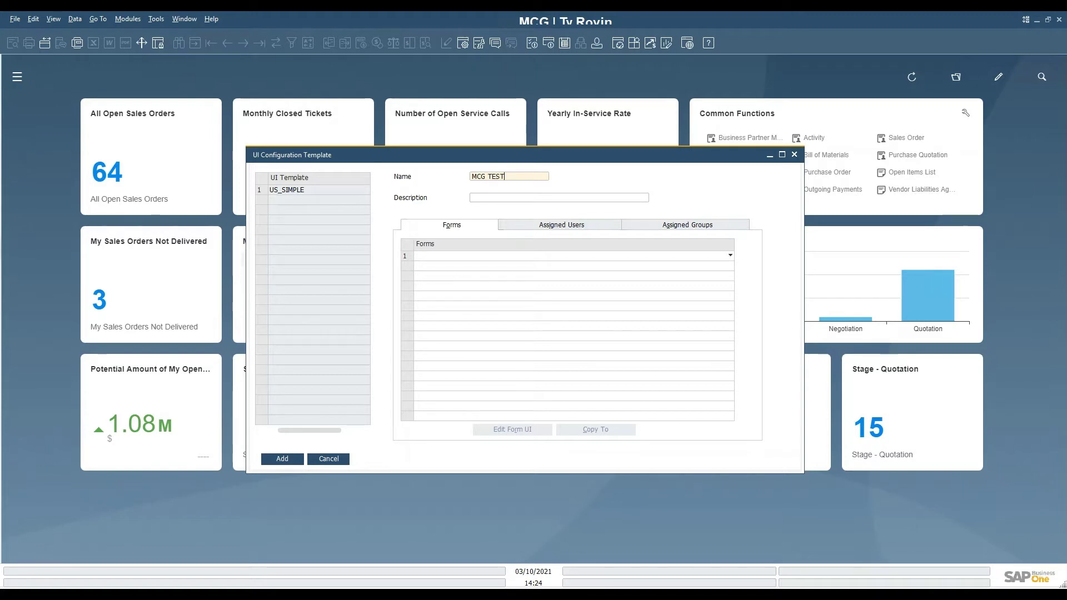
key("Tab")
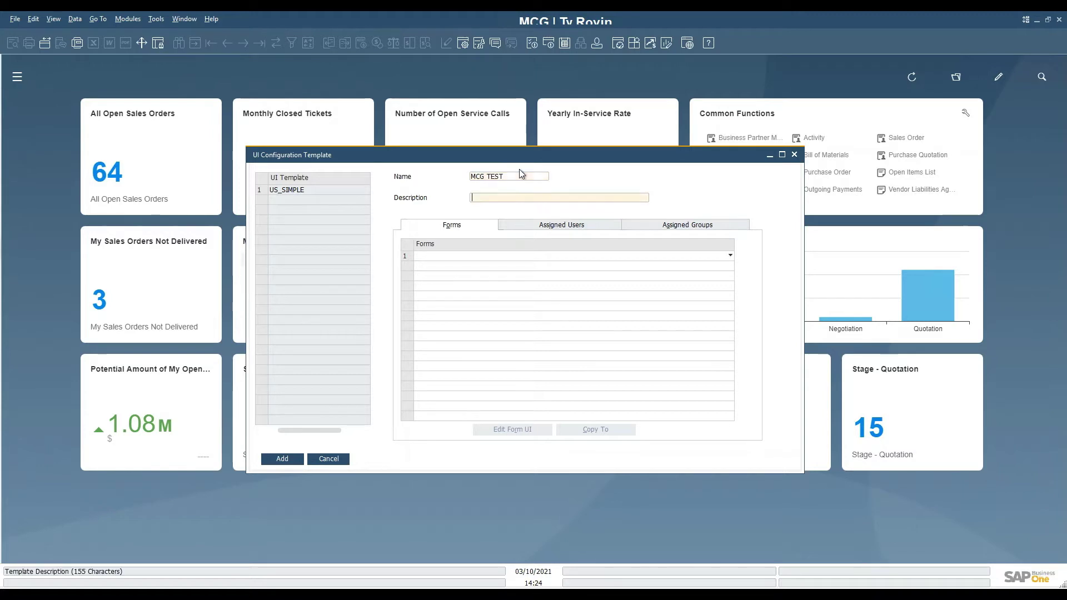
type("MCG TEST")
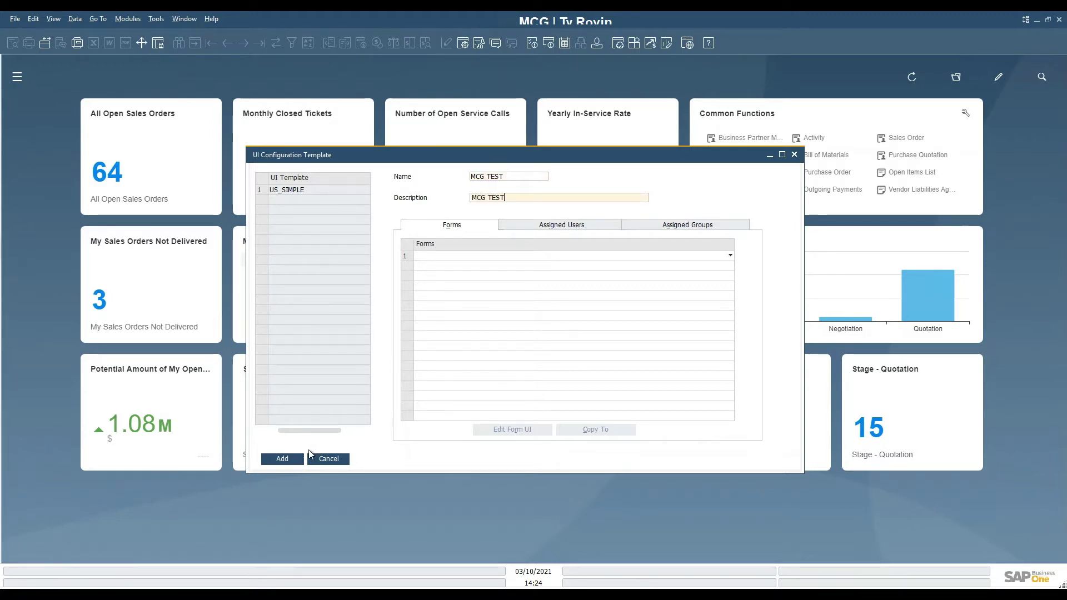
left_click(282, 459)
- Add the A/R Invoice form to the MCG TEST template and save the update
left_click(289, 200)
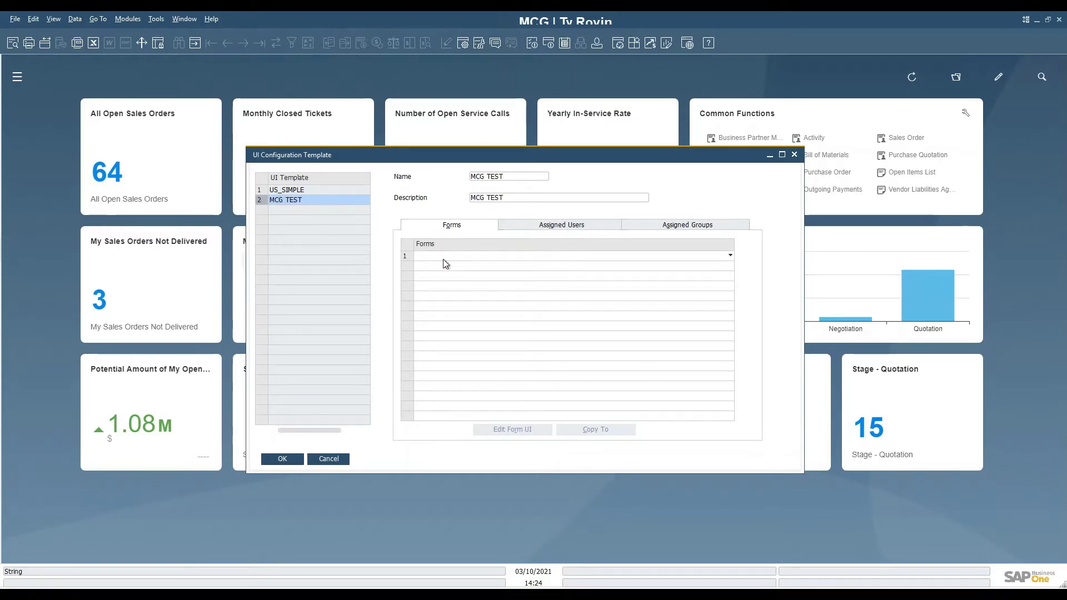
left_click(538, 255)
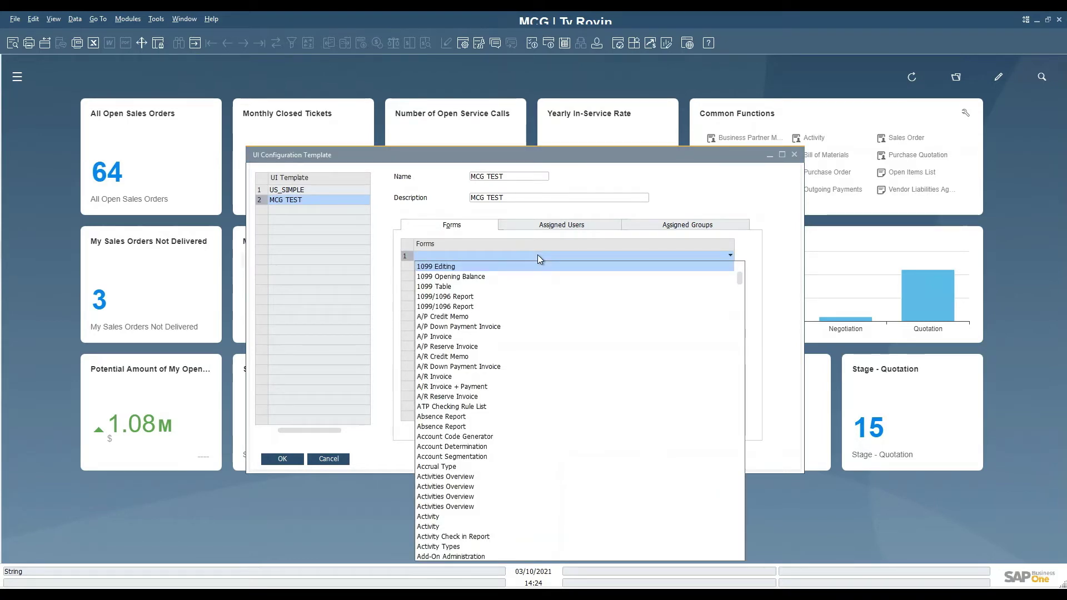
left_click(537, 255)
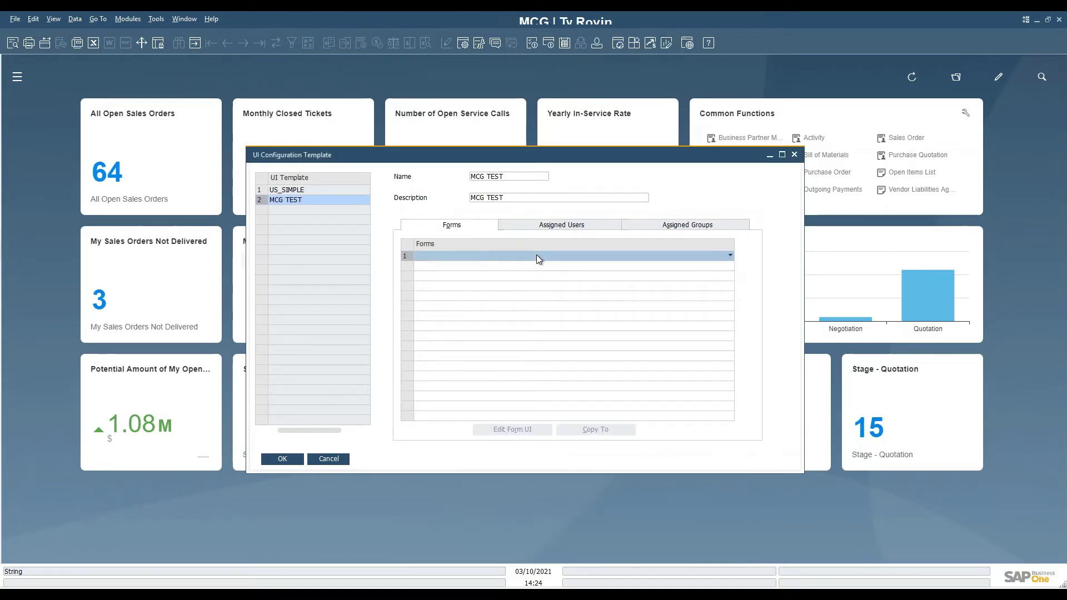
left_click(459, 259)
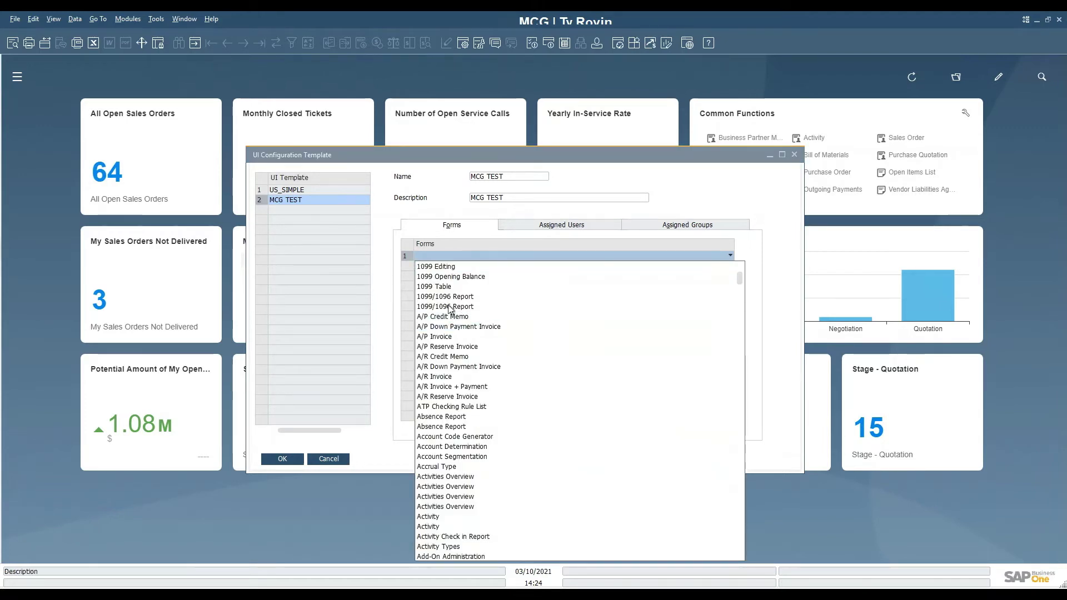
left_click(449, 377)
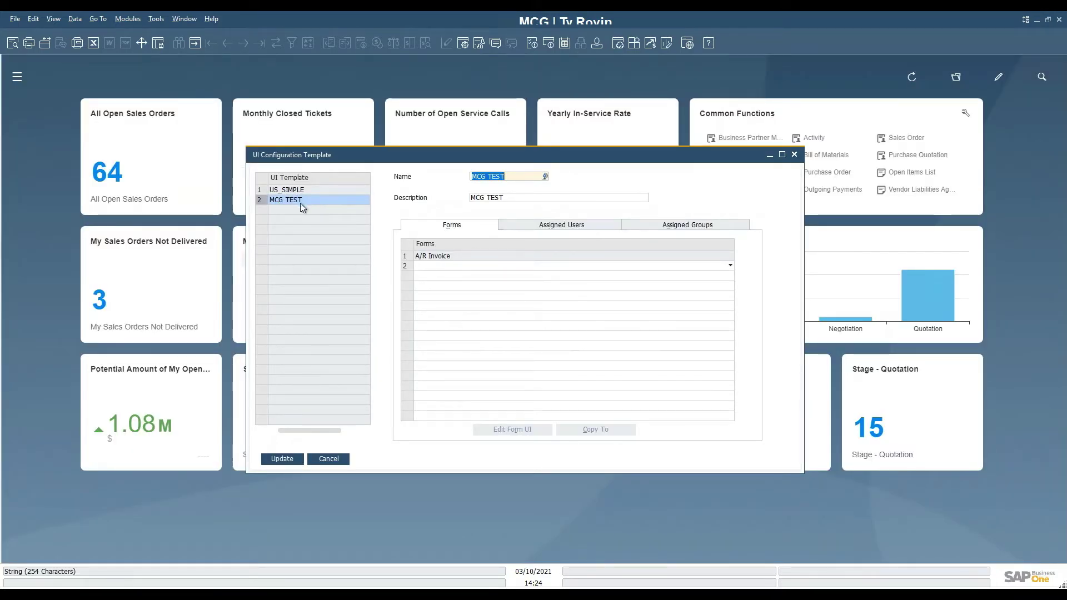
left_click(296, 457)
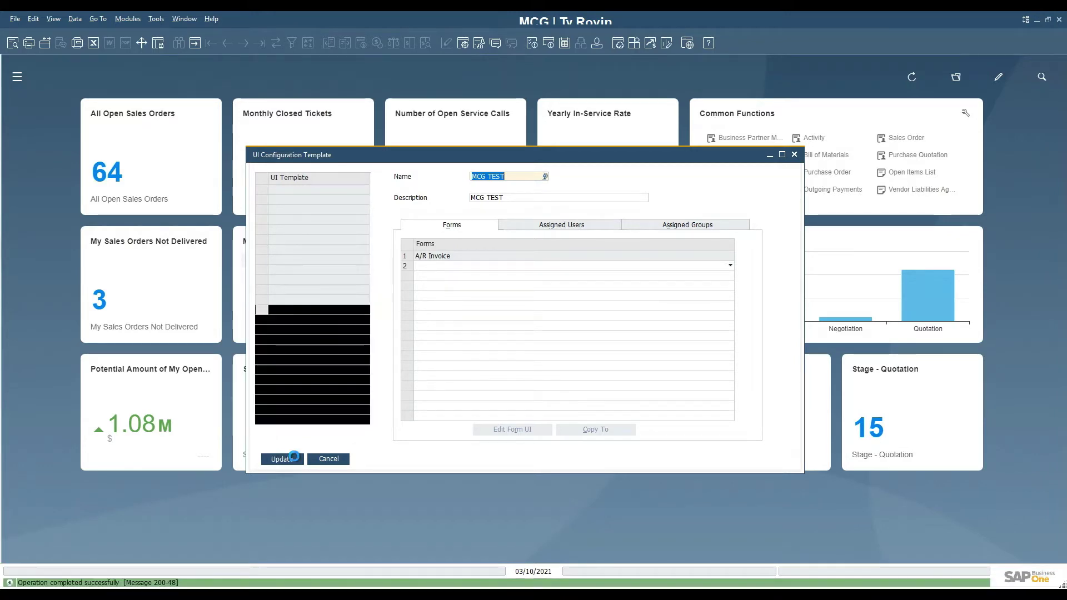
- Open the template's A/R Invoice form in UI edit mode, then reposition and widen its window
left_click(403, 257)
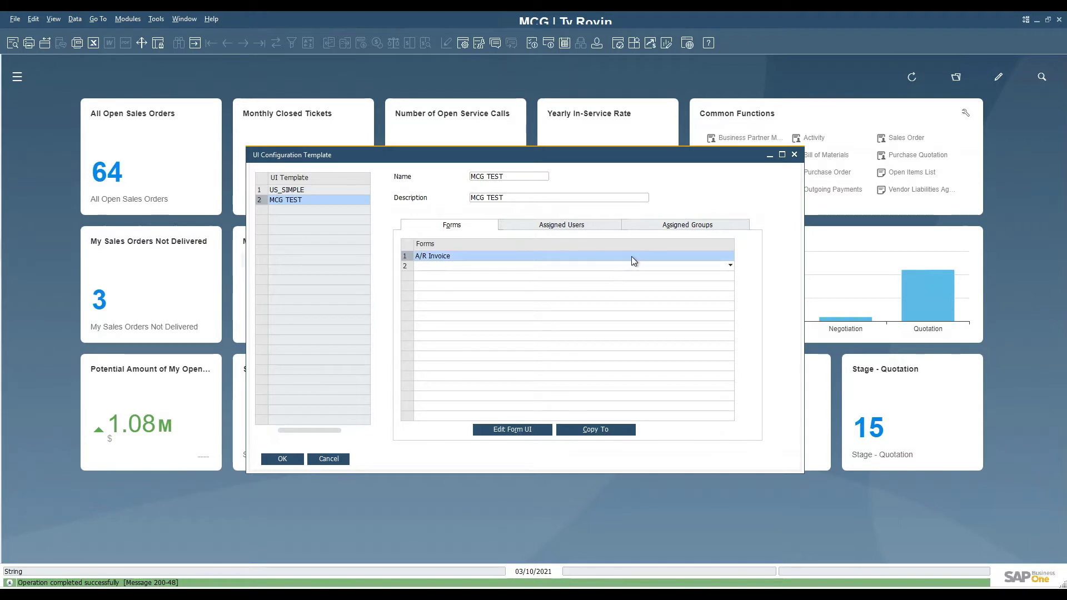
left_click(517, 430)
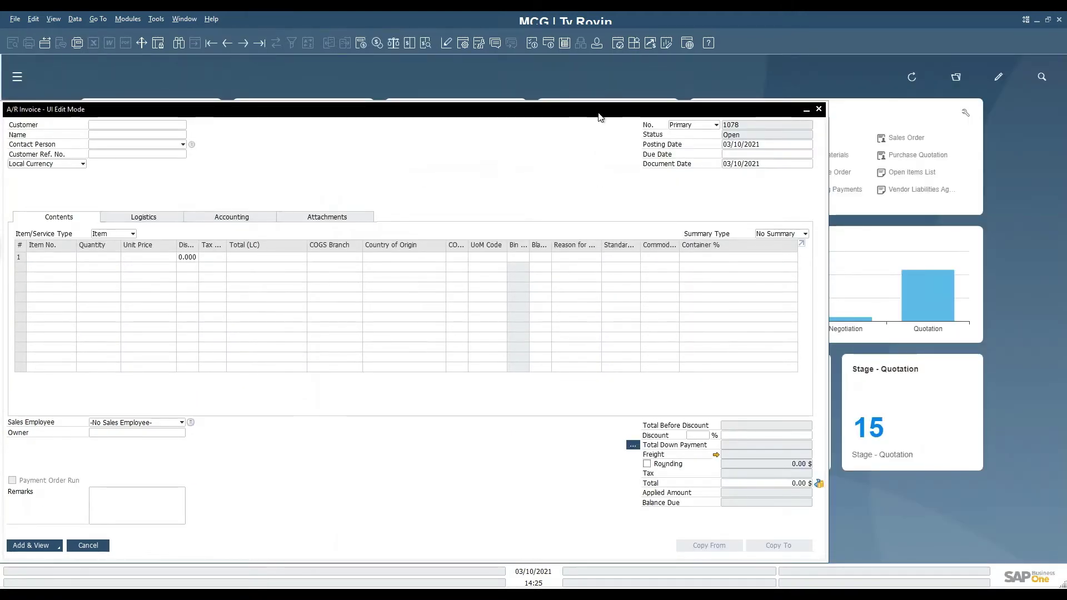
left_click_drag(592, 118, 627, 97)
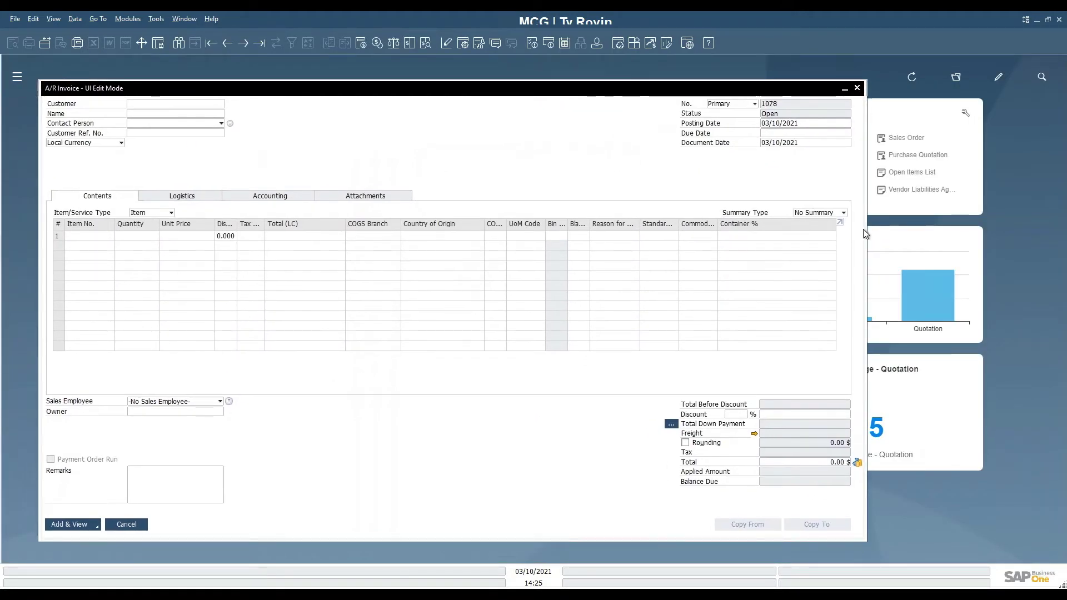
left_click_drag(867, 228, 935, 225)
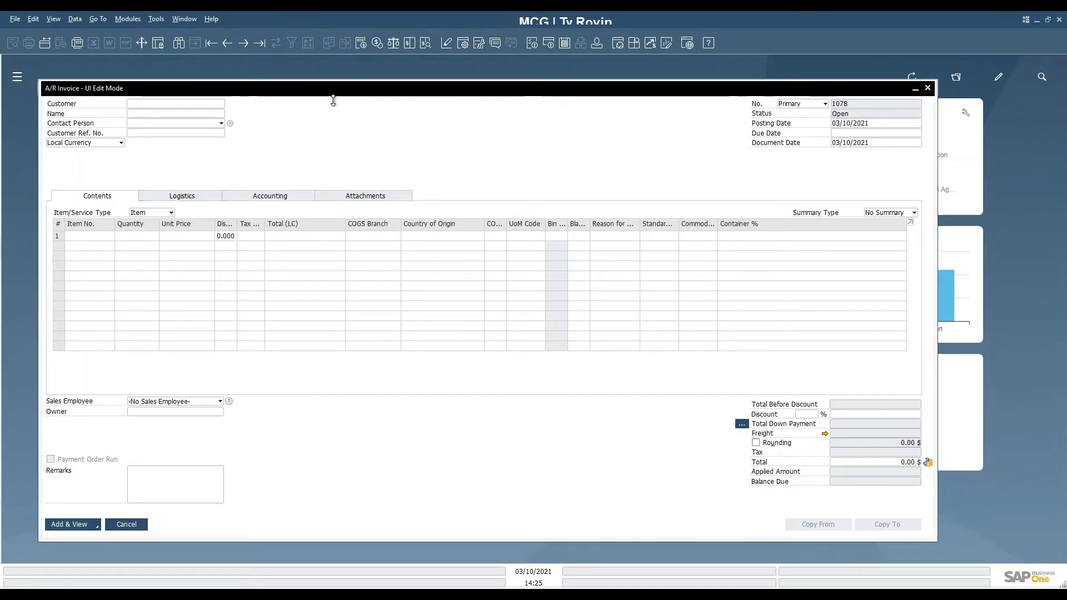
- Move the Posting Date and Due Date fields to the middle of the invoice header, one below the other beside the customer fields
left_click(849, 128)
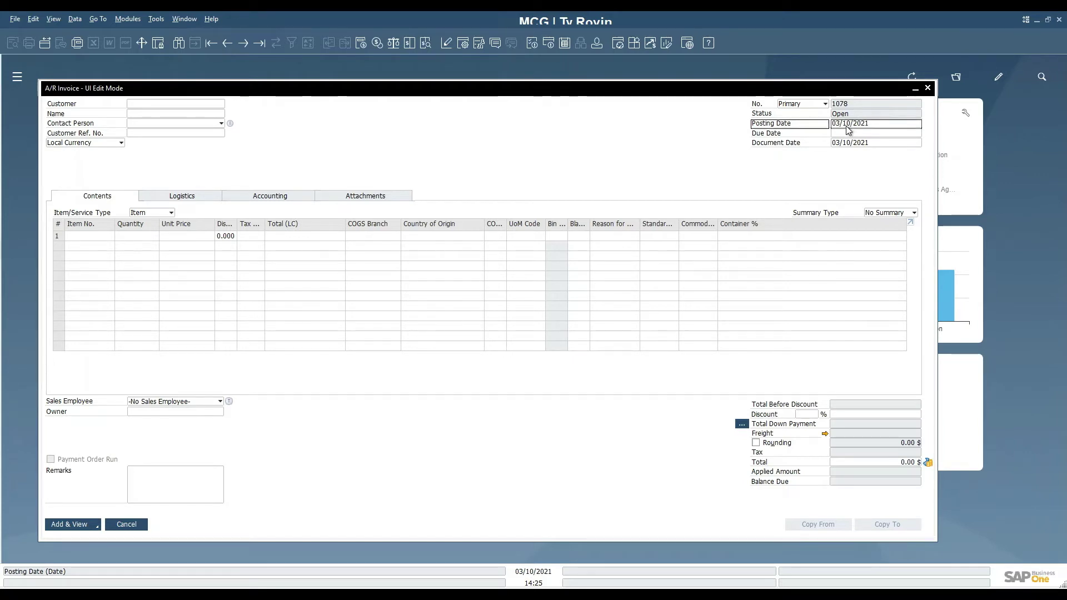
left_click_drag(847, 129, 375, 110)
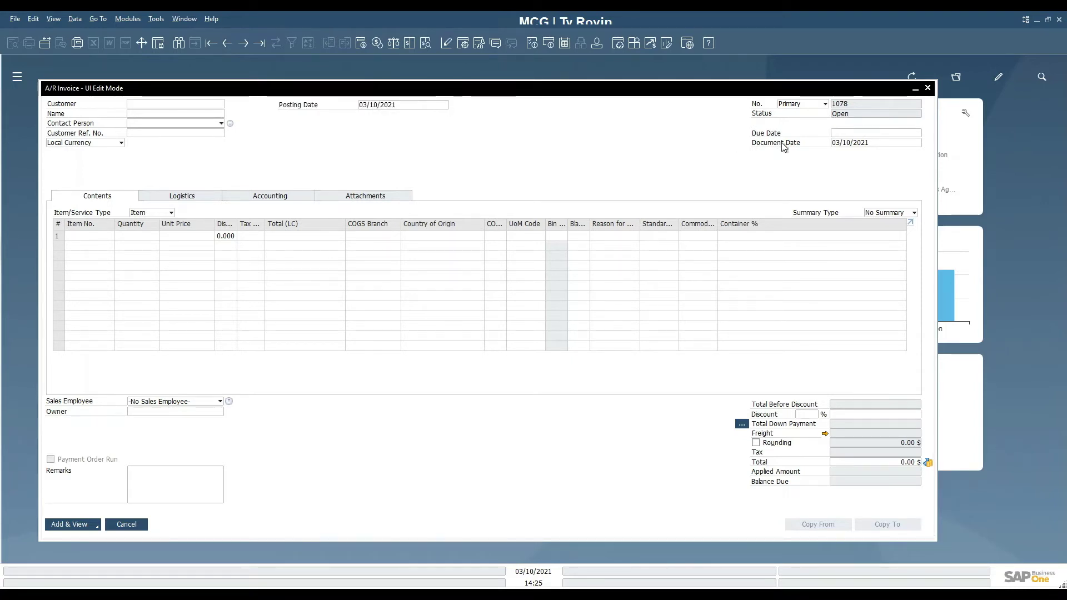
left_click_drag(842, 138, 386, 125)
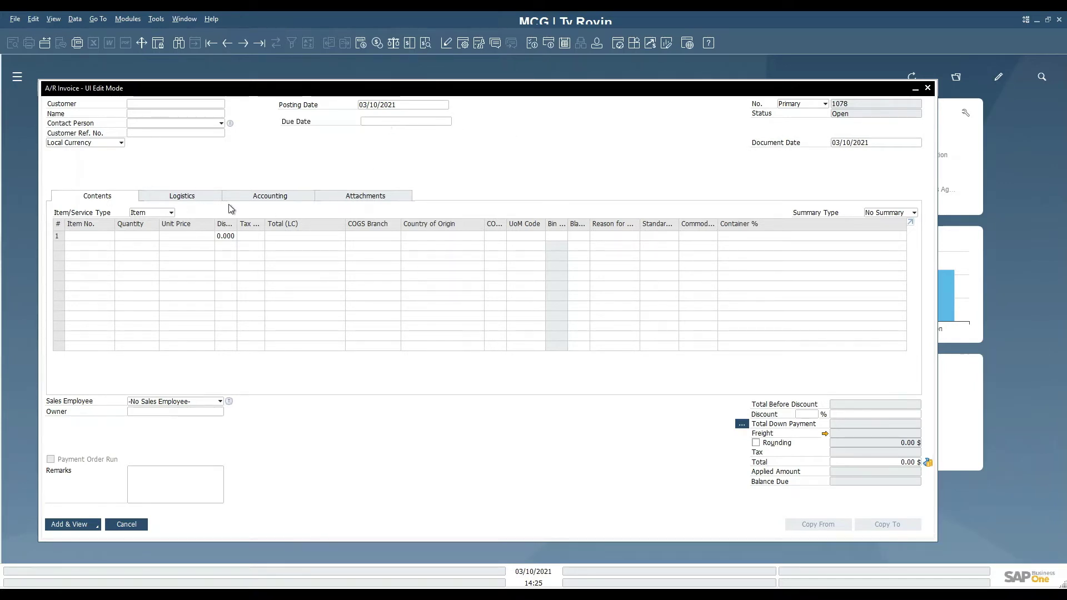
- Move the Tracking No. field from the Logistics section to the Contents section, placing it below the item table
left_click(206, 194)
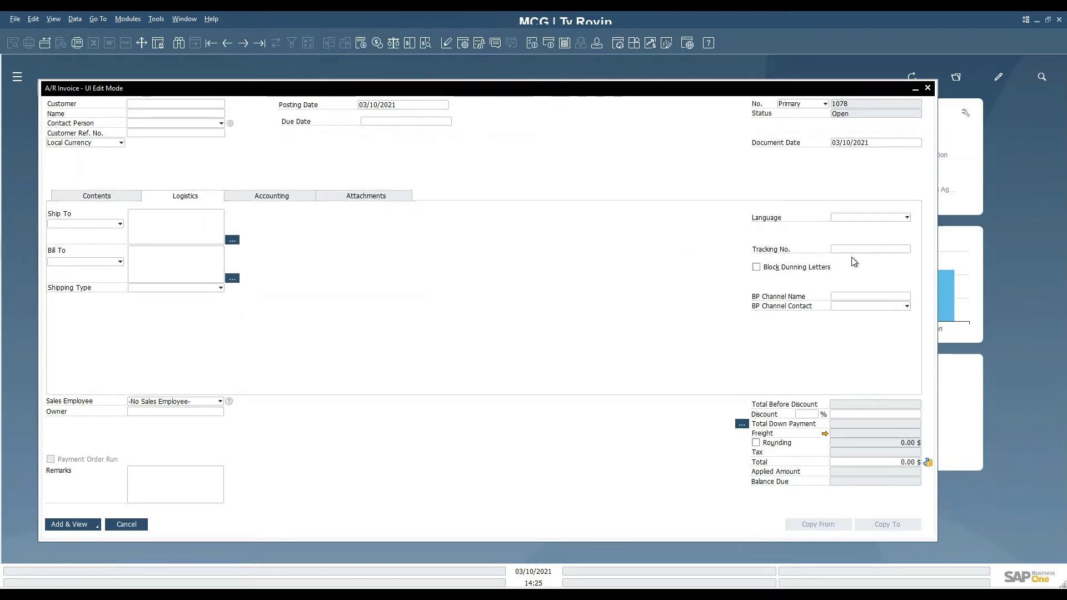
left_click_drag(791, 249, 358, 172)
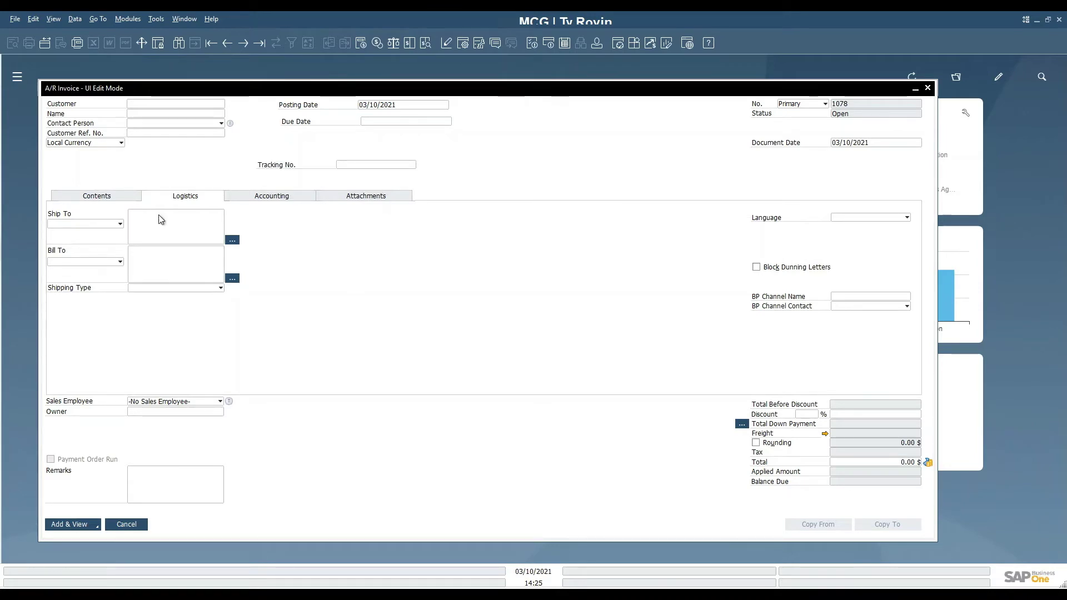
left_click(294, 195)
left_click(114, 198)
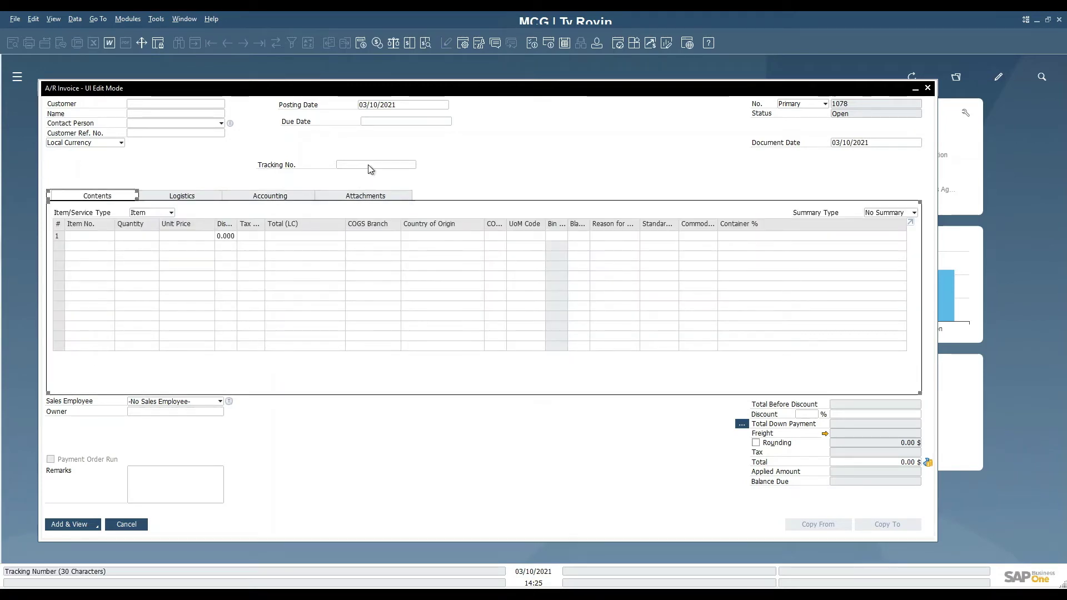
left_click_drag(371, 169, 186, 378)
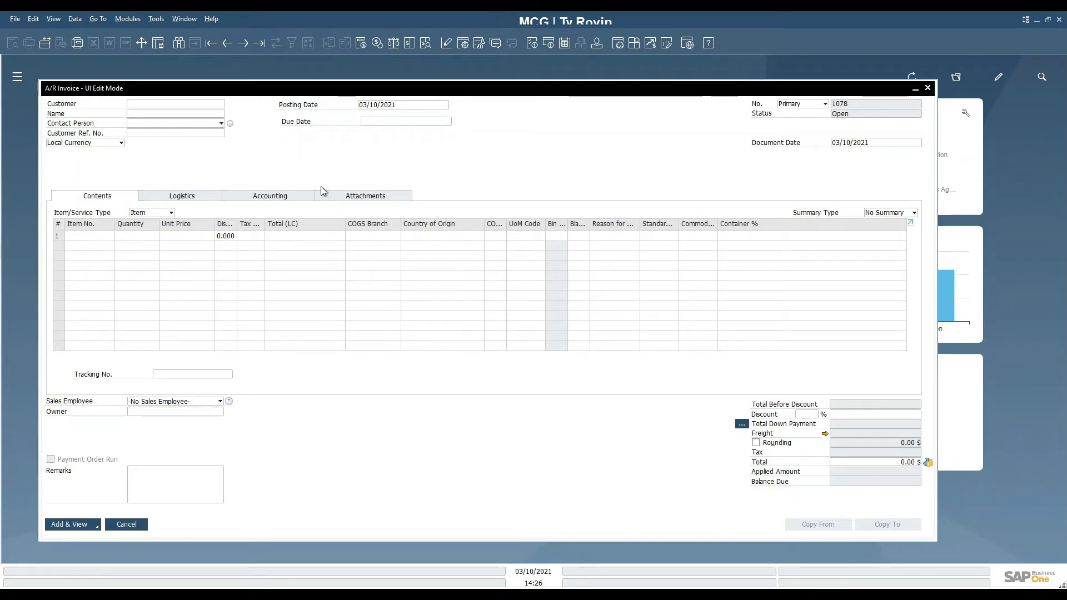
- Move the Create QR Code From field from the Accounting section to the invoice header, below Due Date, and return to the Contents section
left_click(305, 201)
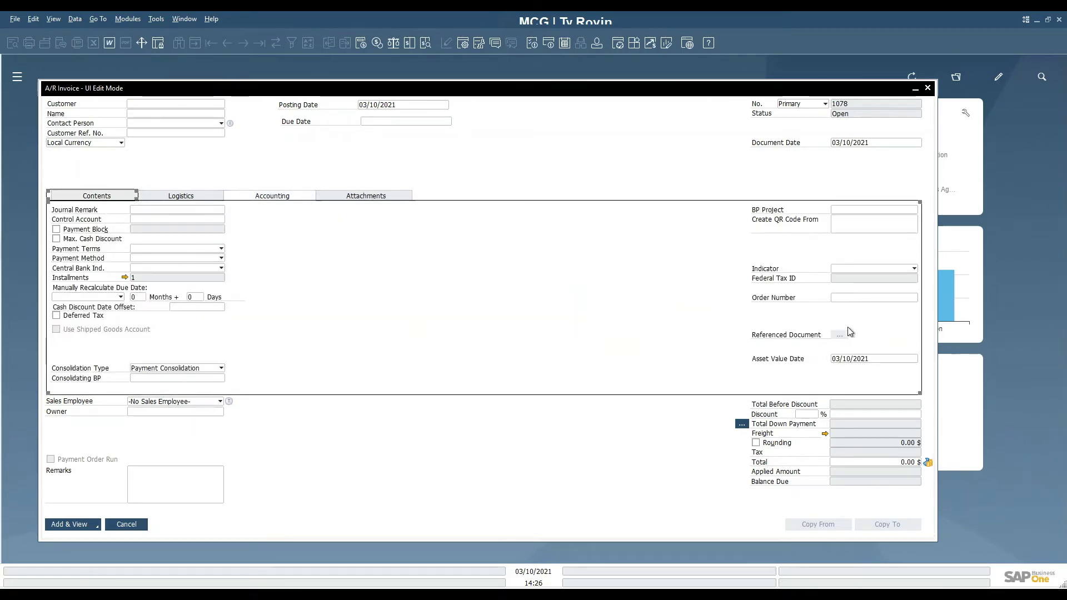
left_click(856, 224)
left_click_drag(856, 224, 371, 158)
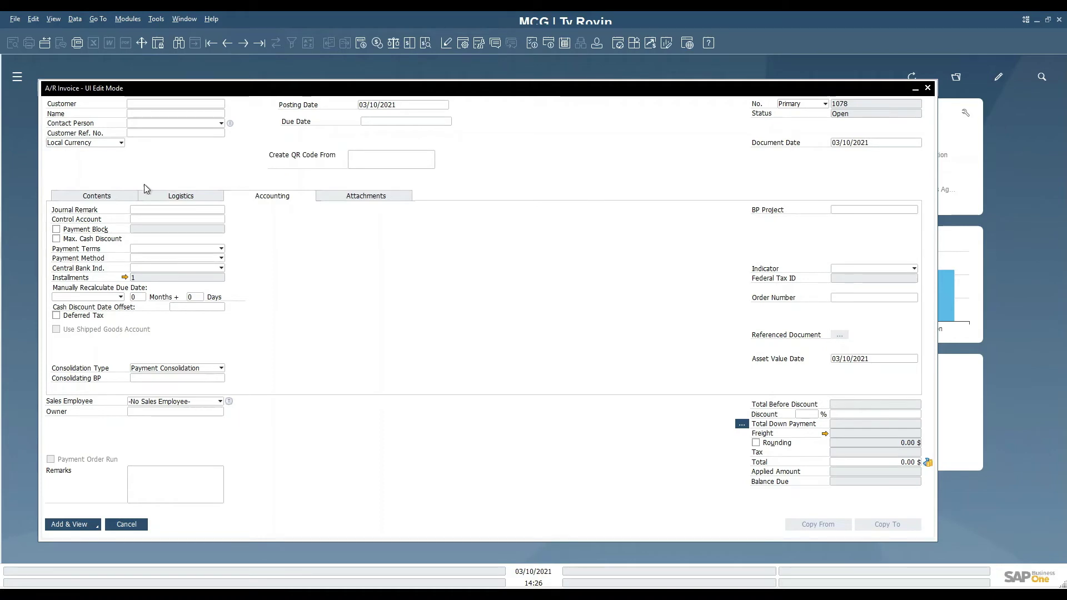
left_click(123, 195)
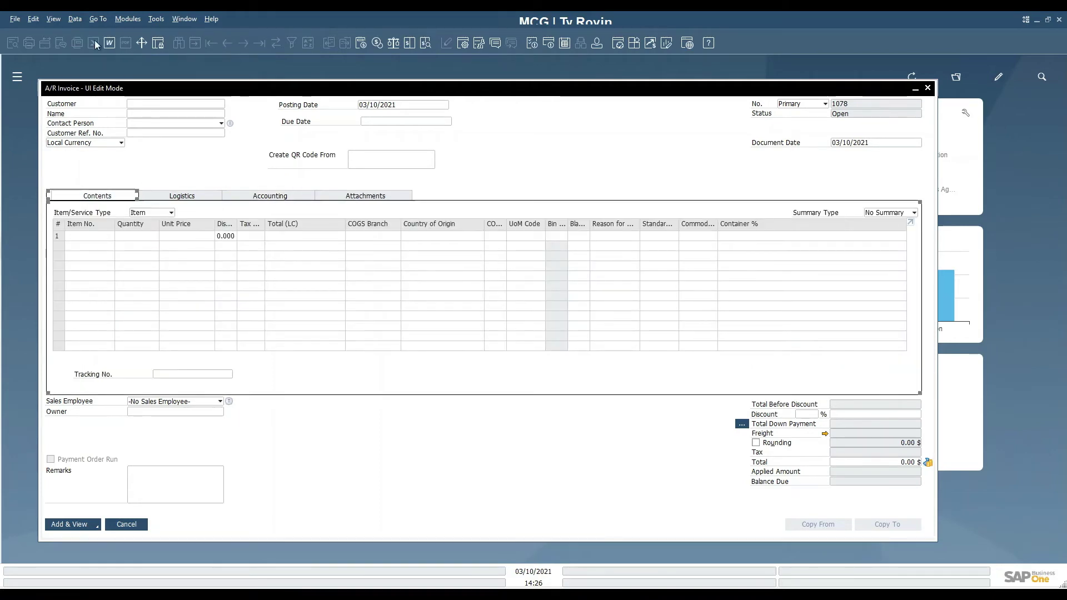
- Display the user-defined fields and move the General field into the invoice header beside Create QR Code From, then collapse the UDF pane and reposition the form
left_click(56, 19)
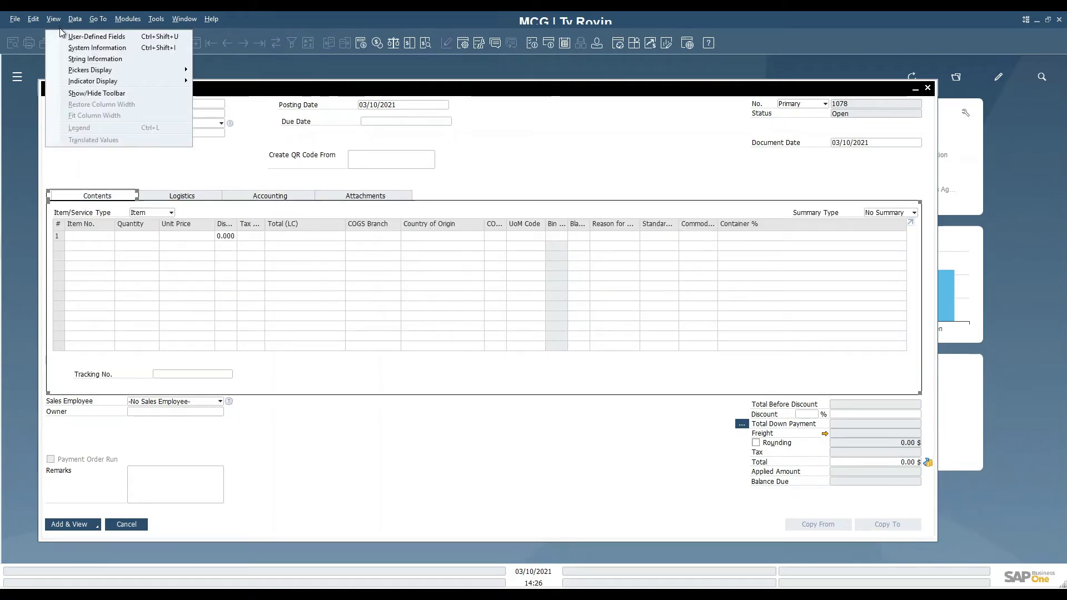
left_click(69, 36)
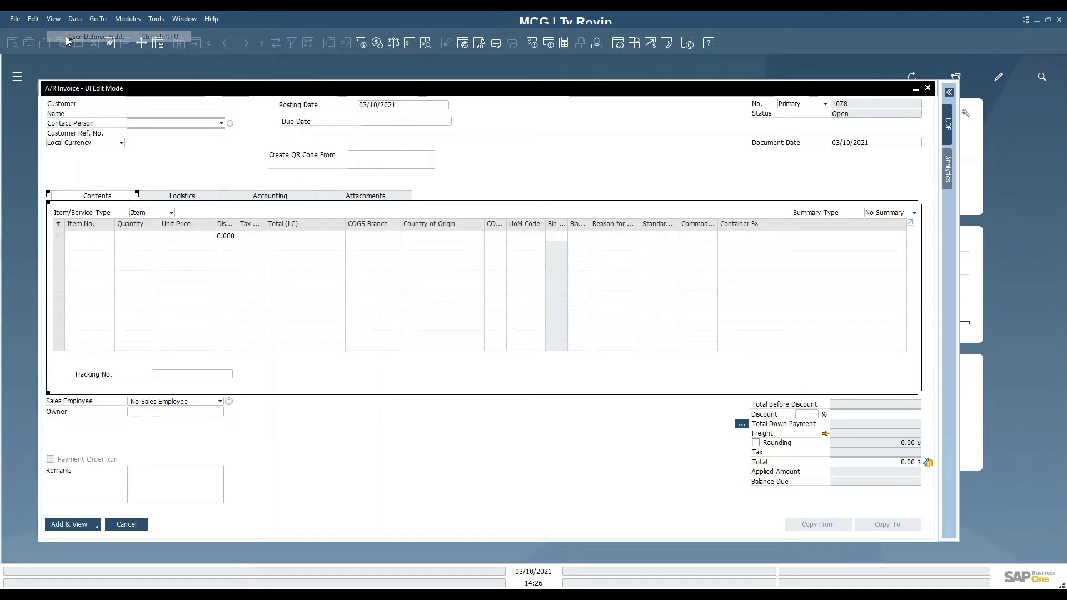
left_click(949, 93)
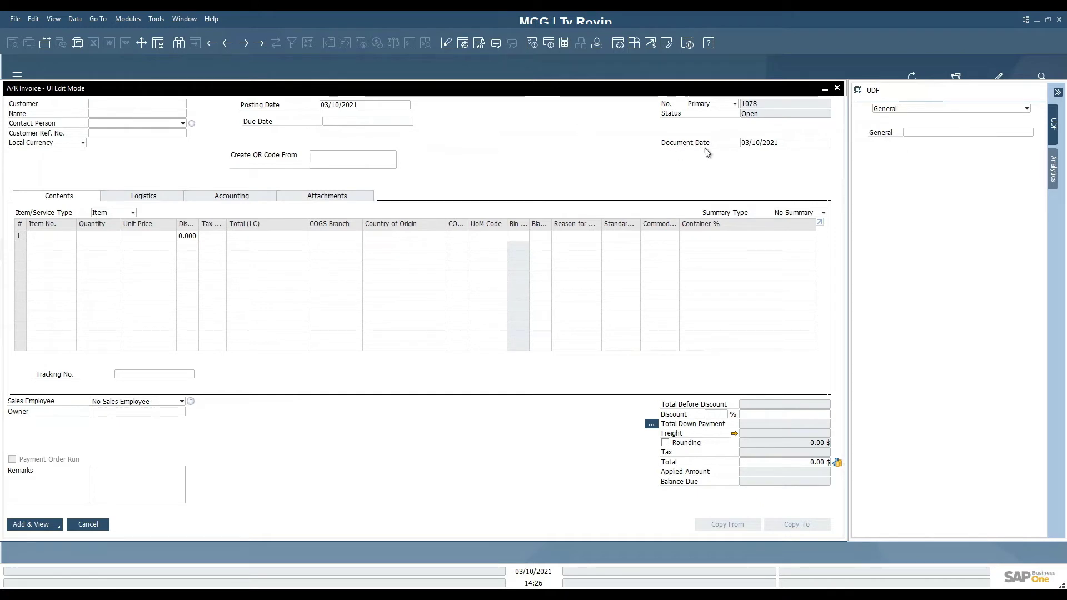
left_click(948, 135)
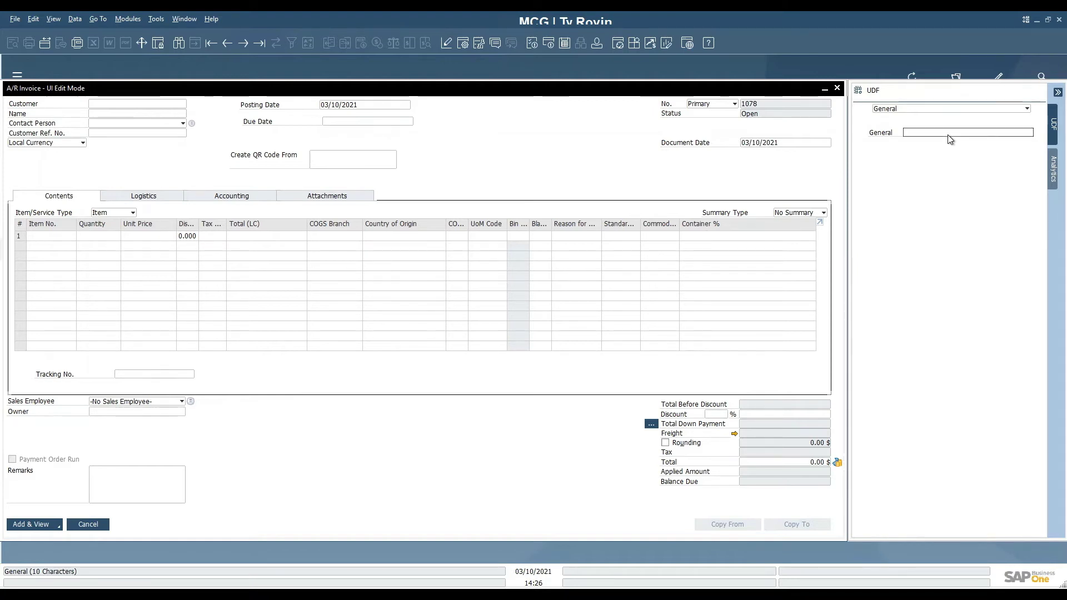
left_click_drag(950, 144, 532, 162)
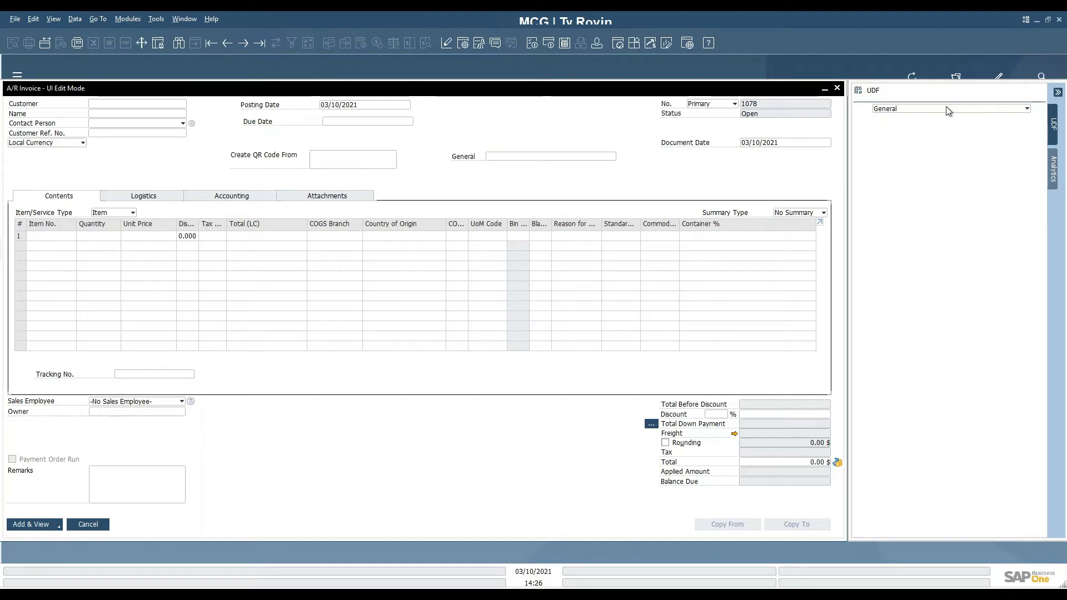
left_click(1058, 92)
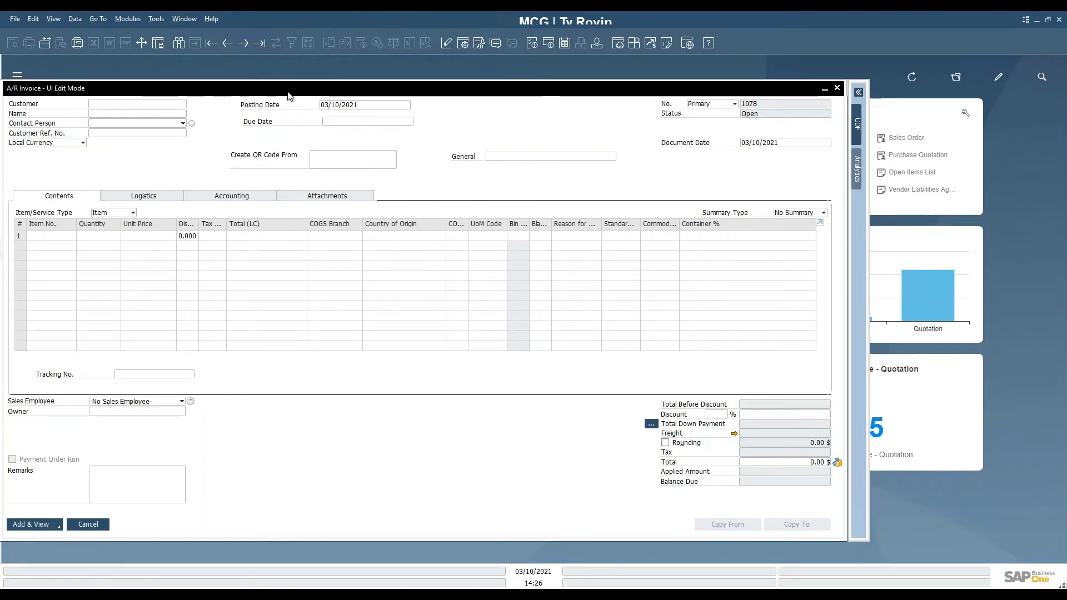
left_click_drag(288, 90, 333, 94)
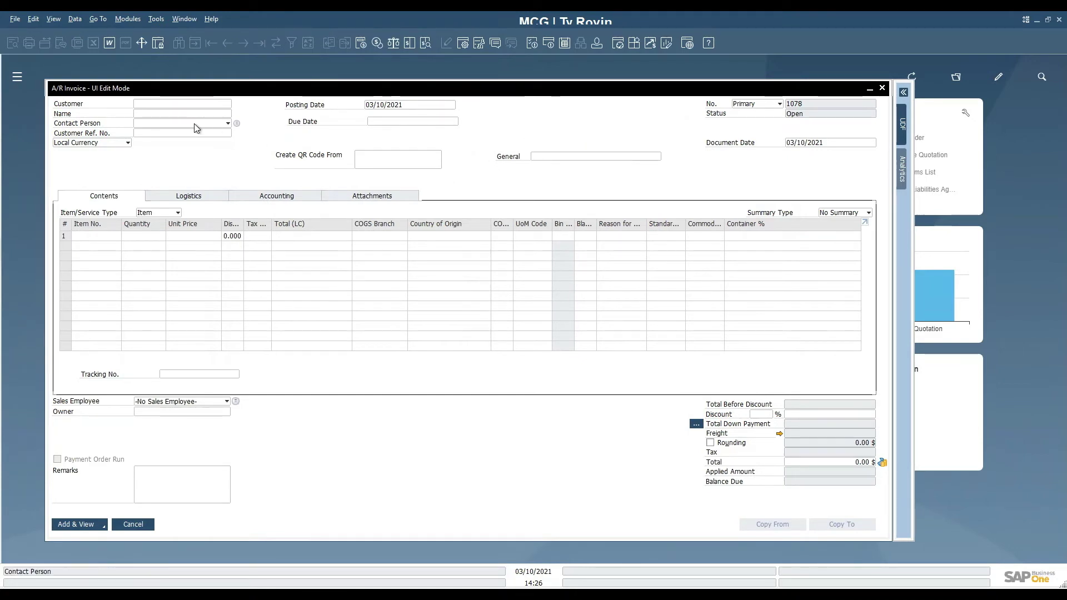
- Hide the Local Currency selector in the invoice header and disable the Contact Person field
right_click(120, 144)
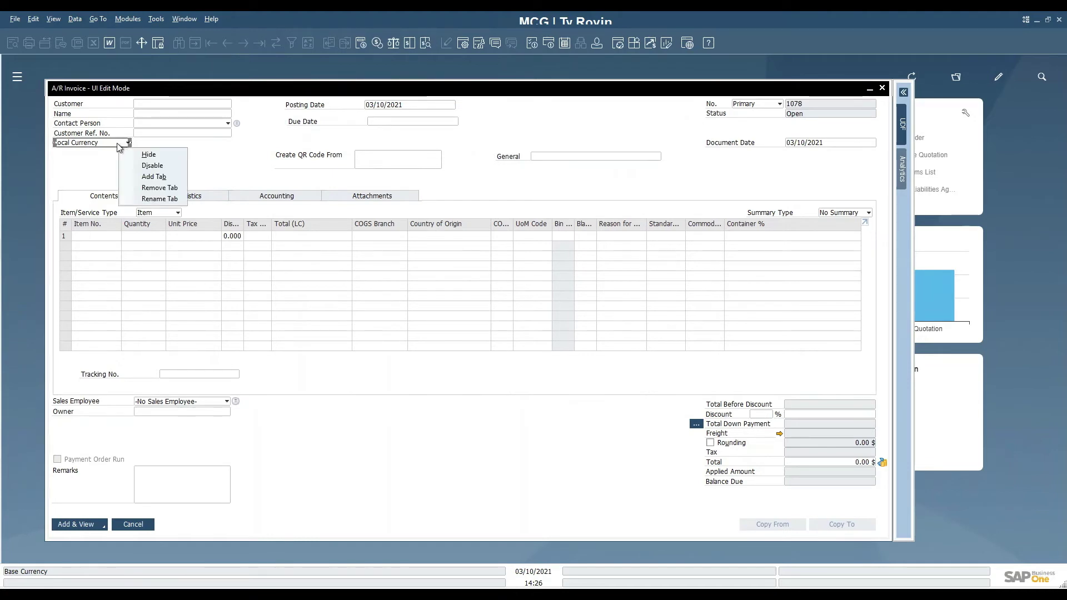
left_click(145, 154)
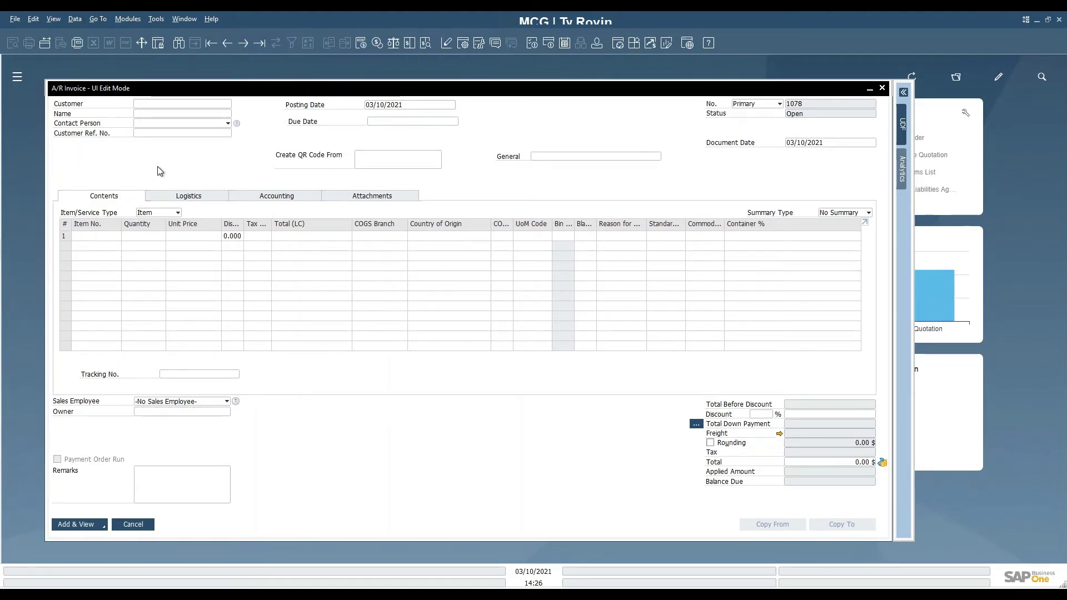
right_click(147, 137)
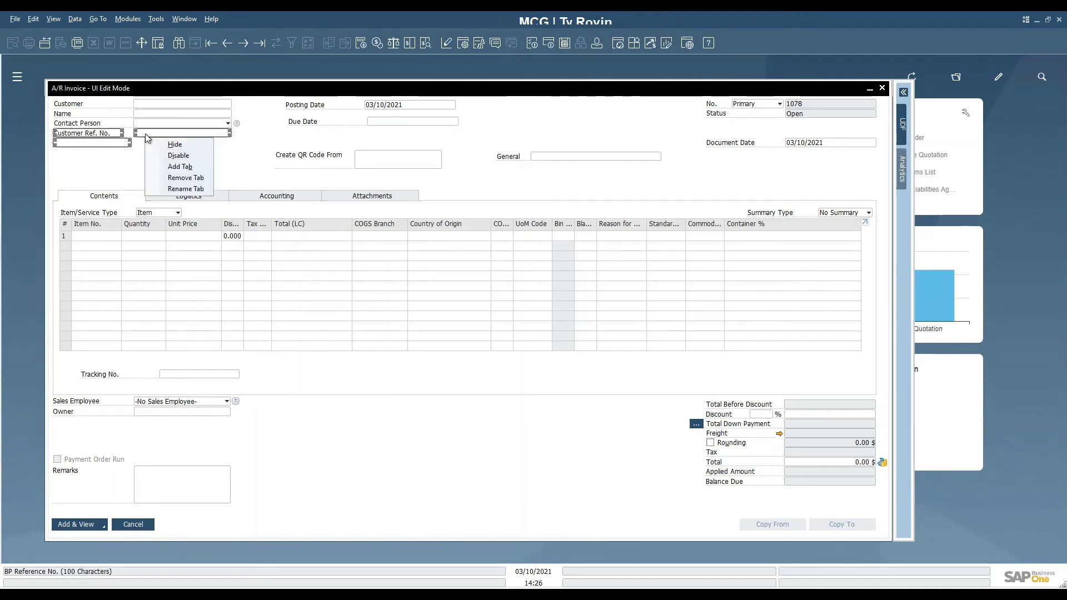
left_click(166, 126)
right_click(167, 128)
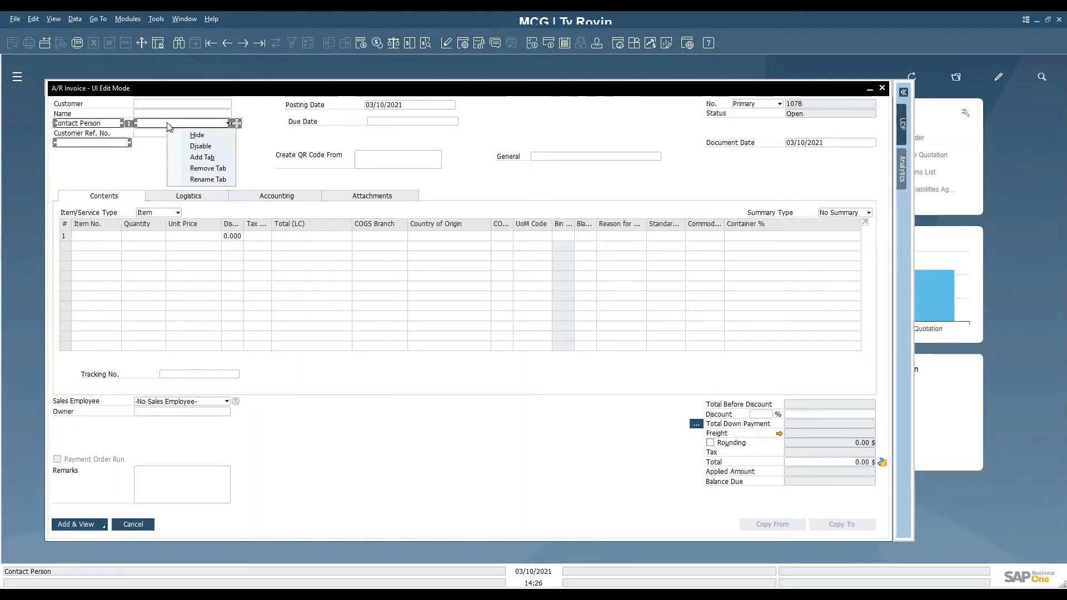
left_click(200, 147)
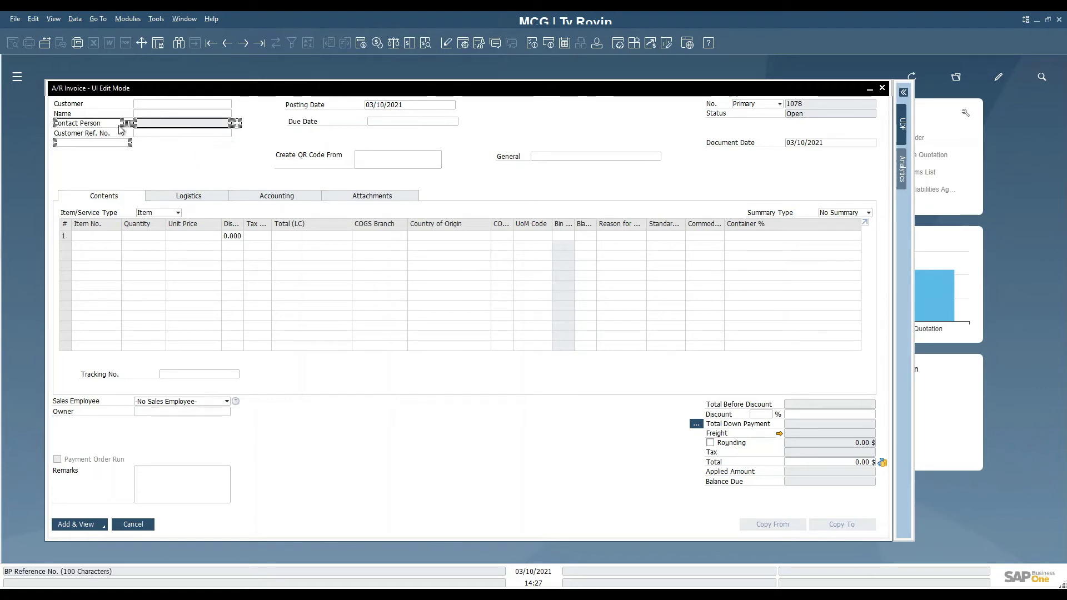
left_click(256, 144)
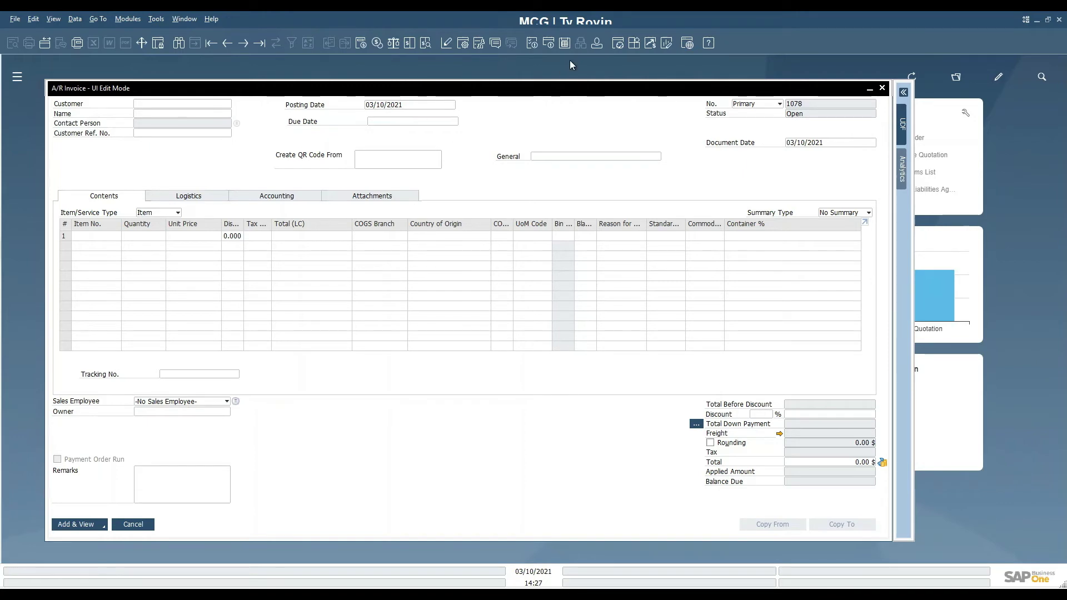
- In the invoice's form settings, make the BP Catalog No., Item Description and Bar Code table columns visible
left_click(465, 43)
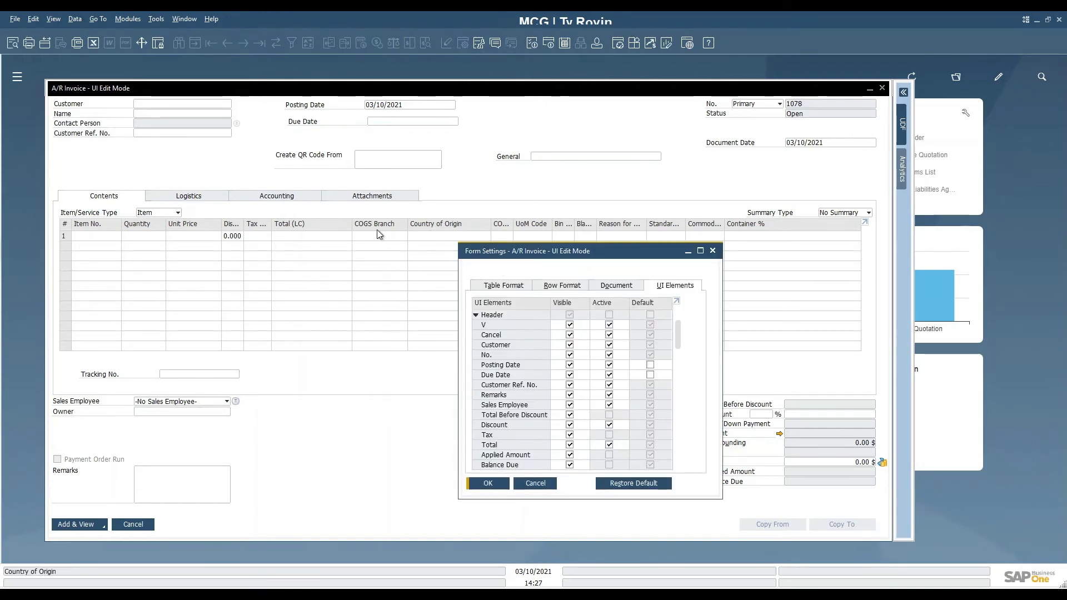
left_click(518, 289)
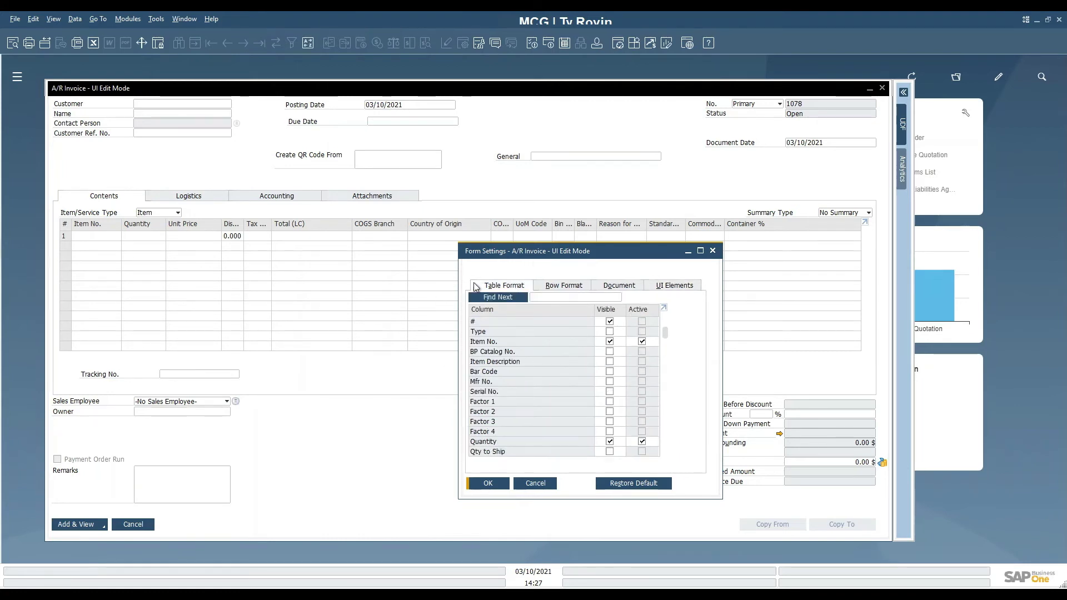
left_click(611, 355)
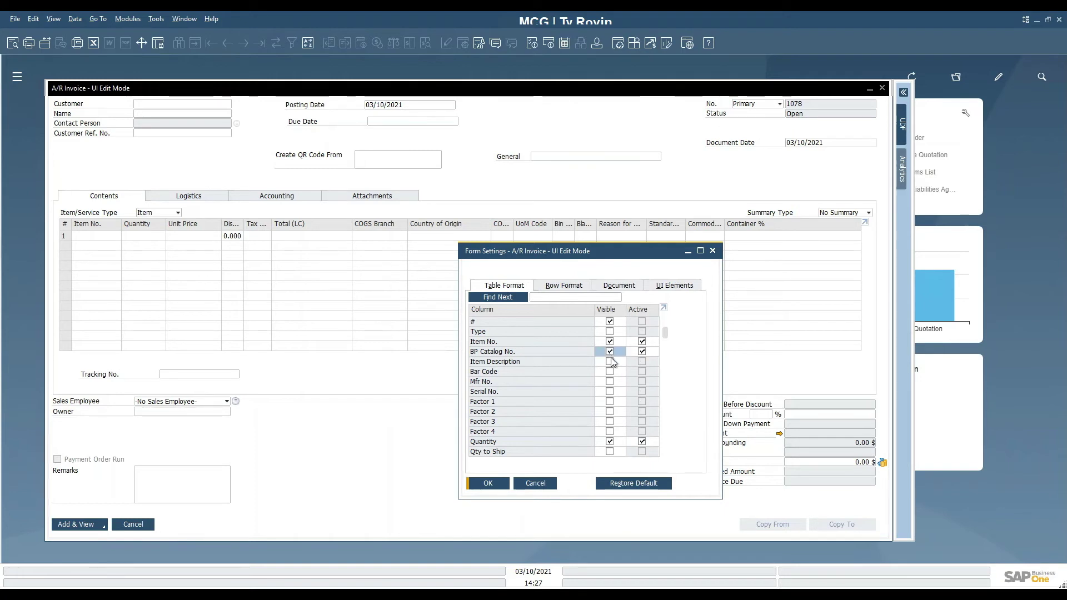
left_click(611, 362)
left_click(610, 372)
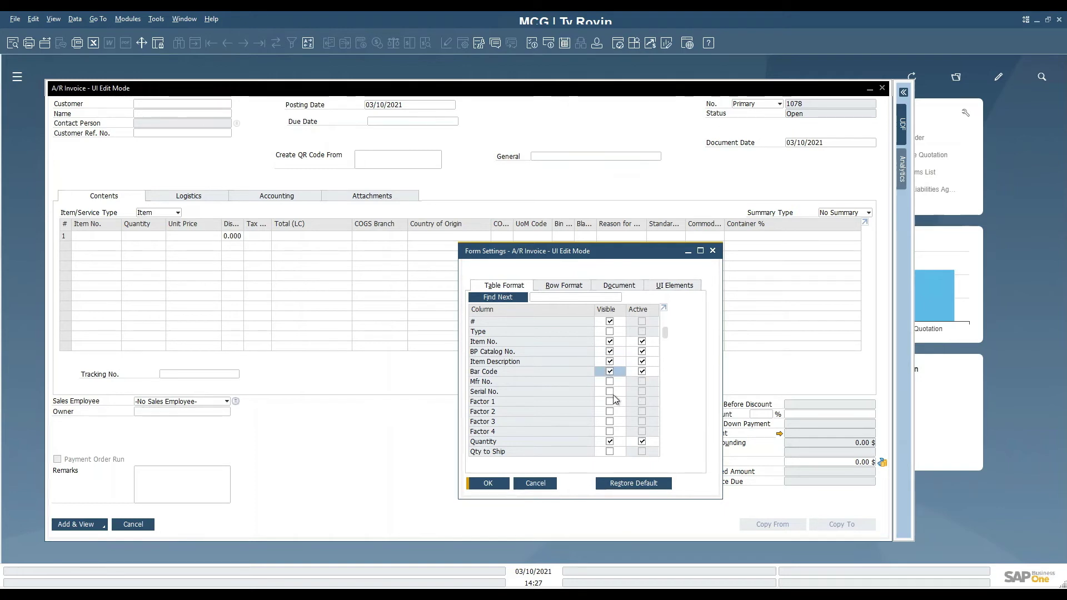
- Make the COGS Branch and Country of Origin table columns invisible and apply the form settings
scroll(615, 400, "down", 3)
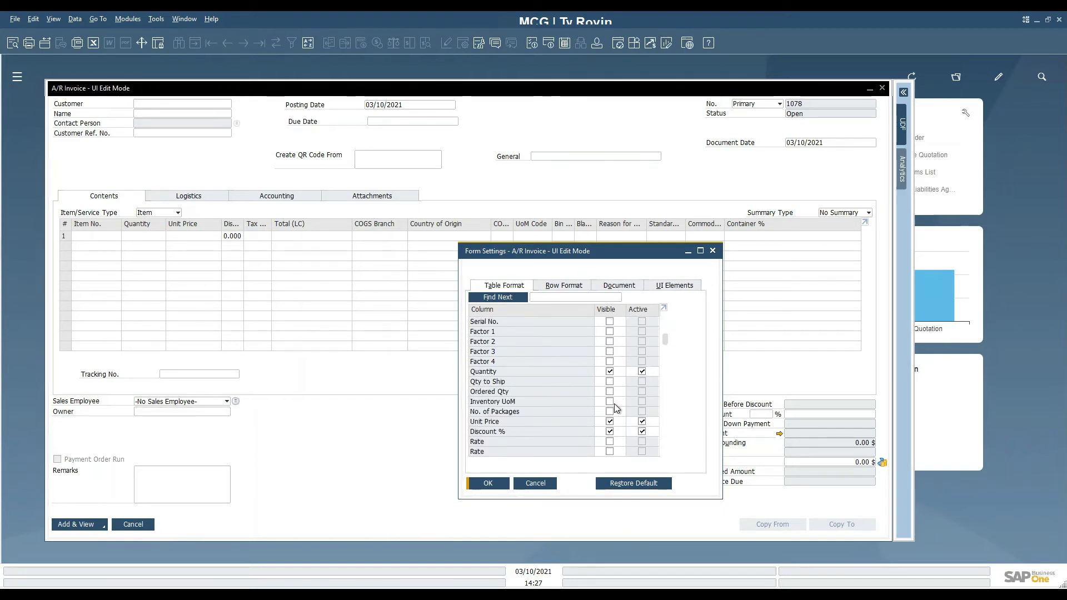
scroll(614, 414, "down", 6)
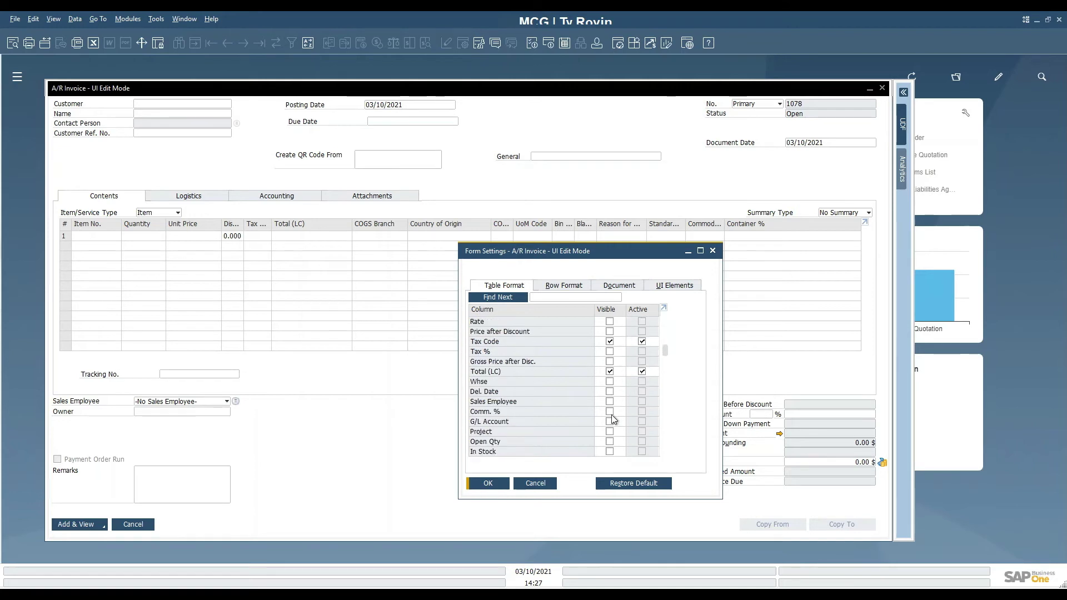
scroll(612, 415, "down", 8)
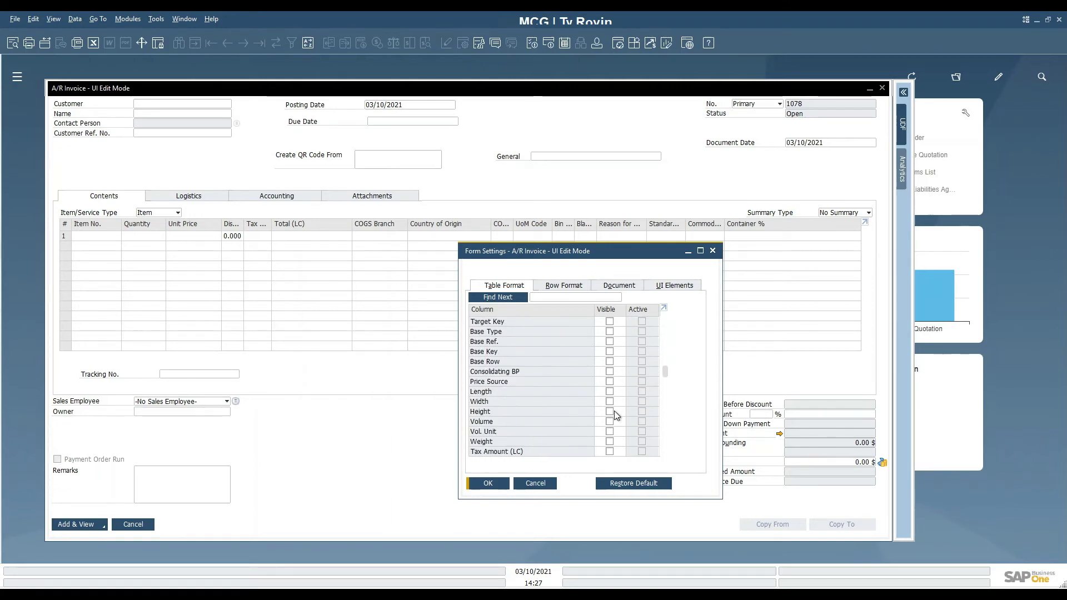
left_click_drag(666, 376, 668, 425)
scroll(625, 353, "up", 2)
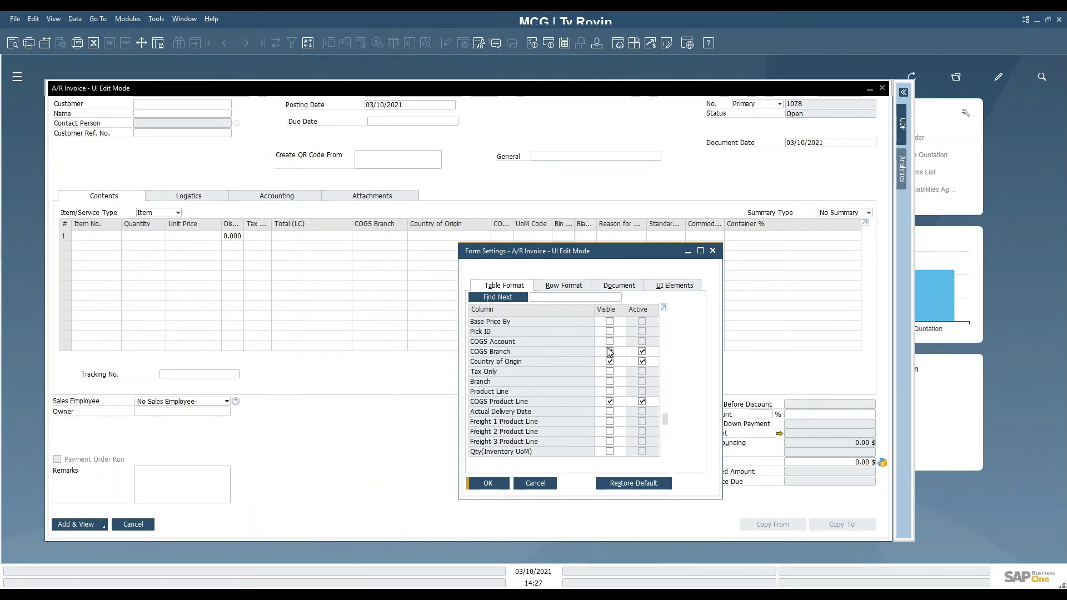
left_click(610, 351)
left_click(609, 362)
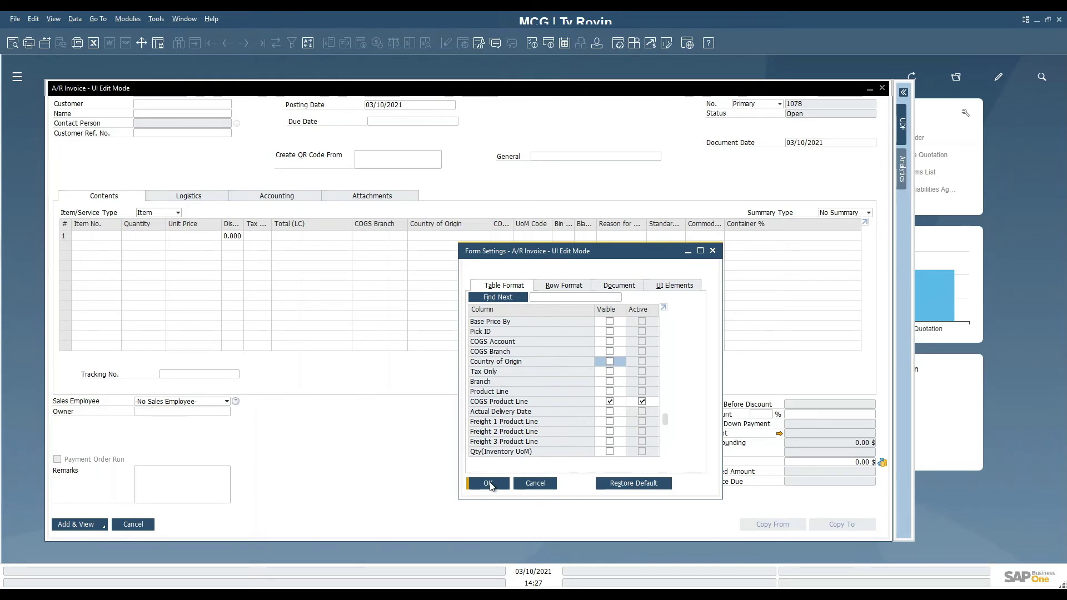
left_click(489, 483)
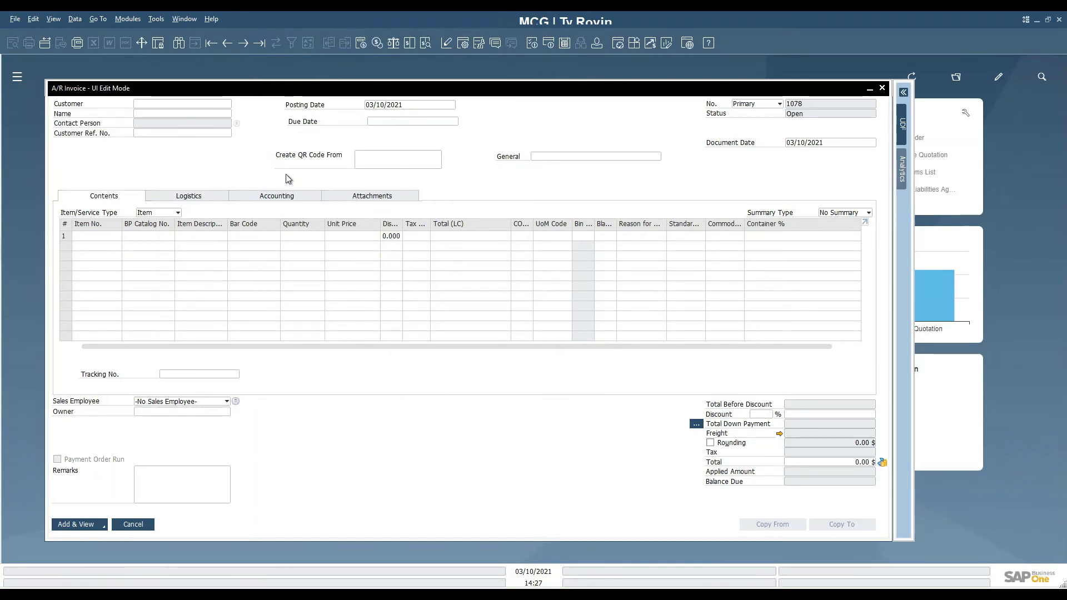
- Save the A/R Invoice UI changes and close the form's edit mode
right_click(538, 176)
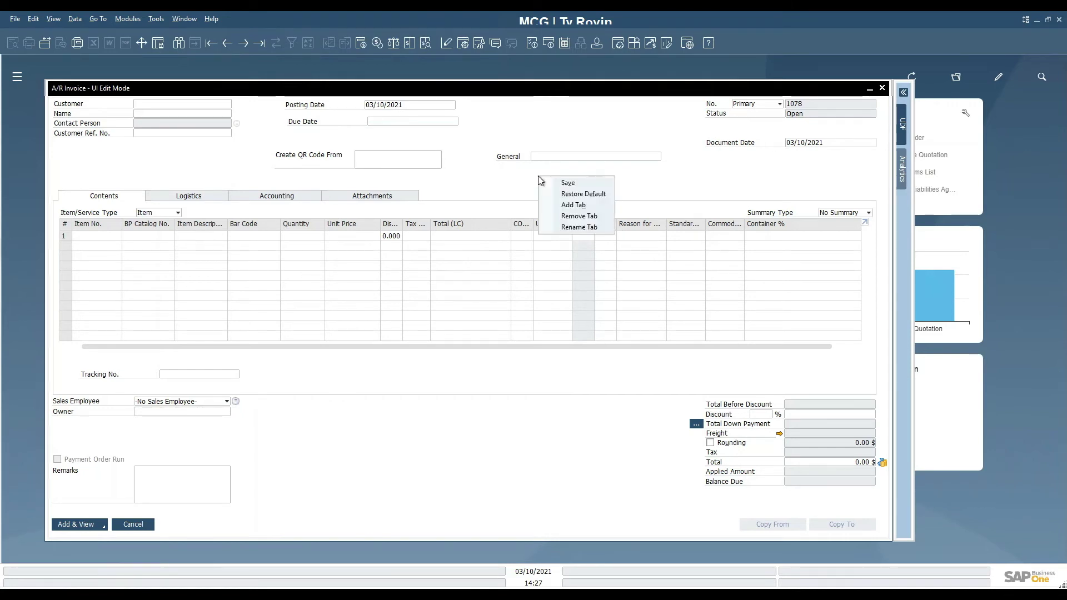
left_click(568, 184)
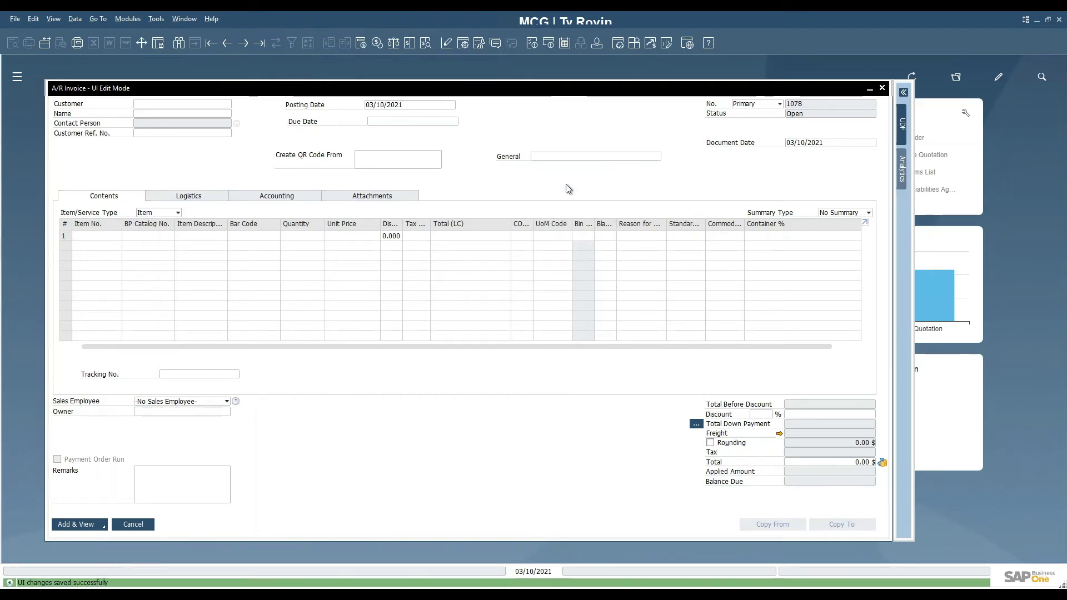
left_click(882, 88)
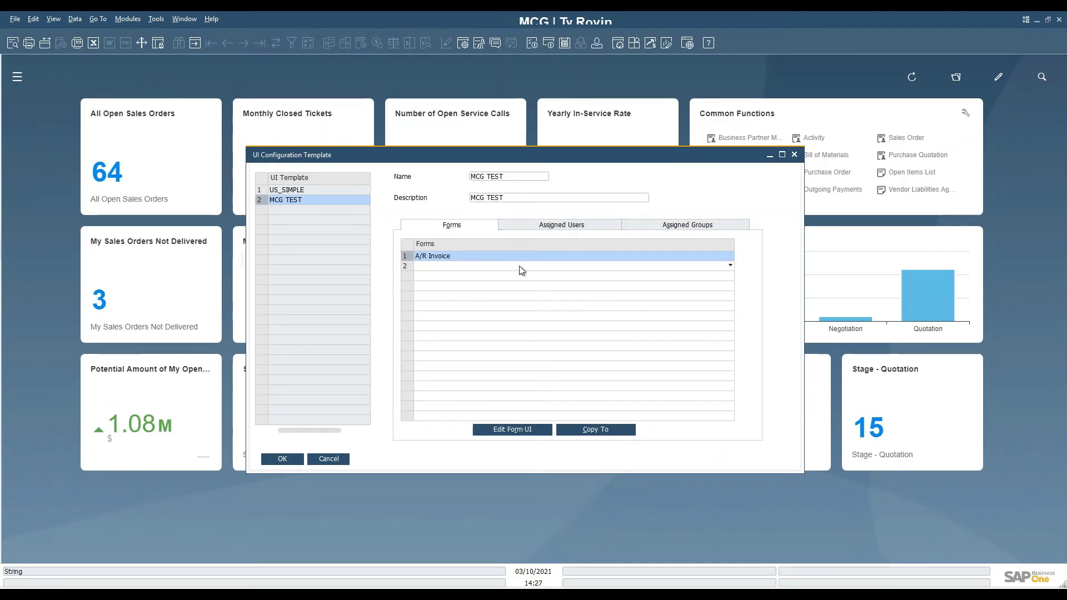
- Assign the MCG TEST template to the manager user, check the assigned groups, then save the update and close the template window
left_click(552, 227)
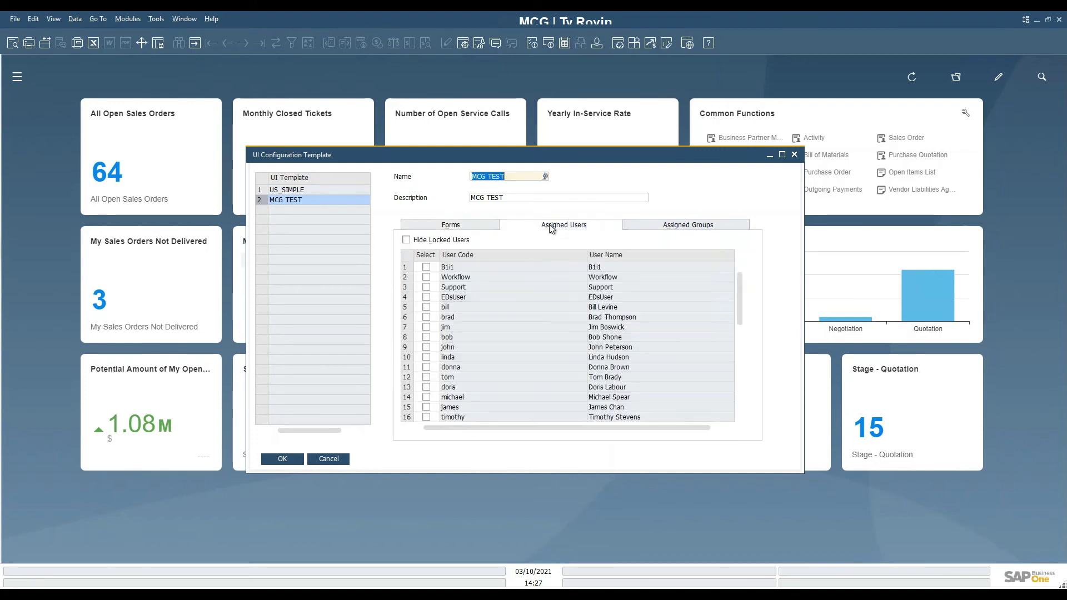
left_click(465, 227)
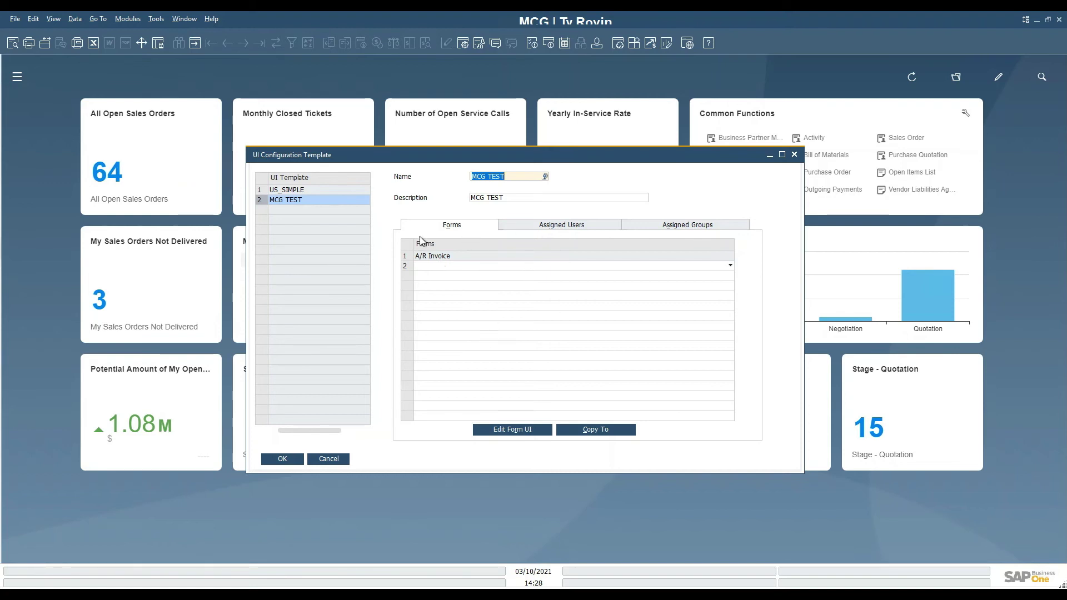
left_click(520, 229)
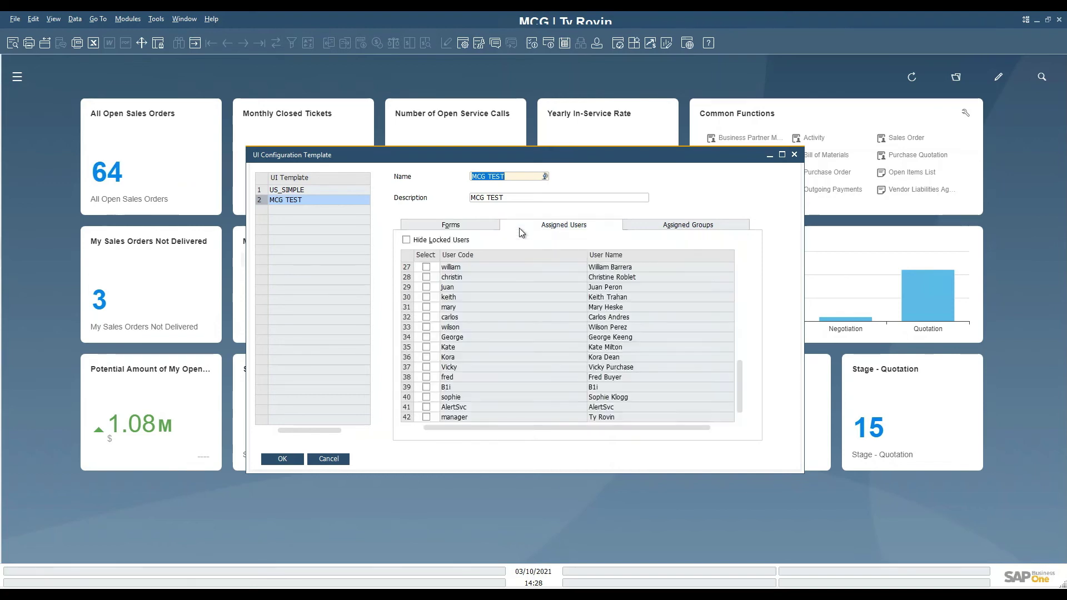
left_click(427, 417)
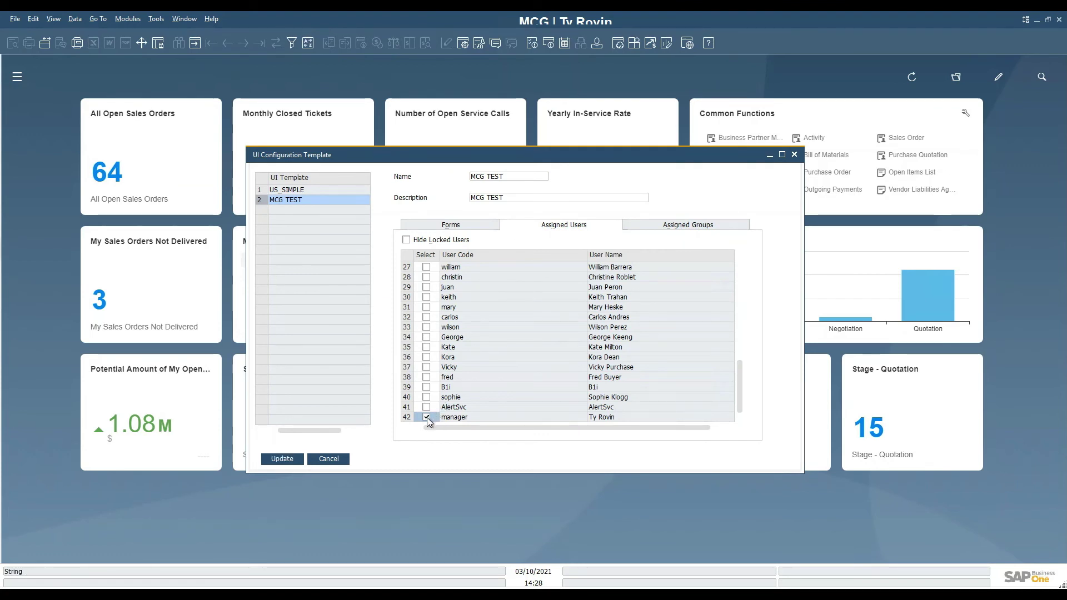
left_click(701, 224)
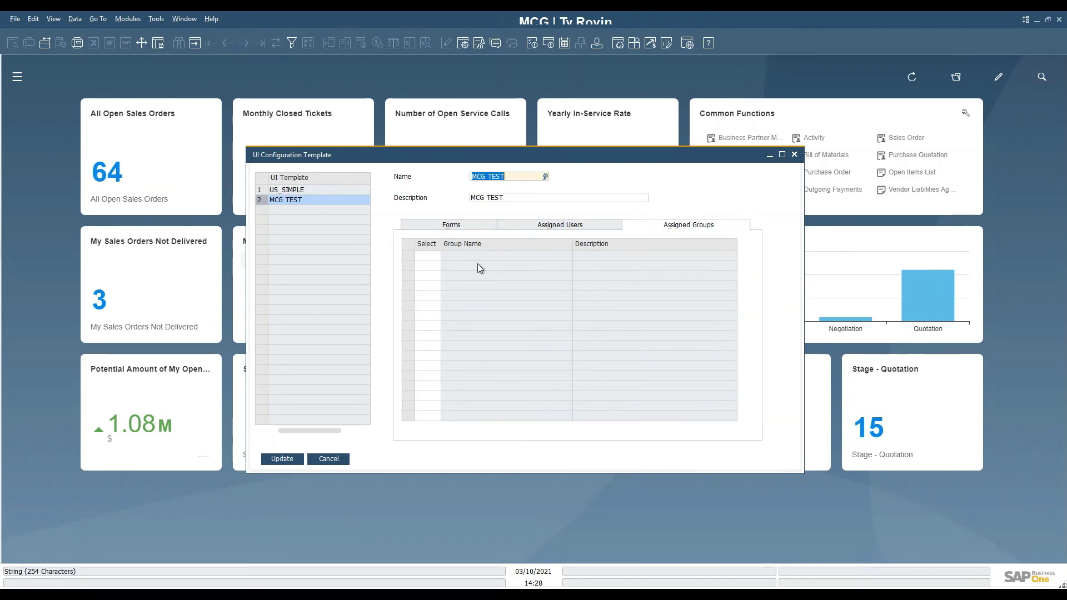
left_click(568, 227)
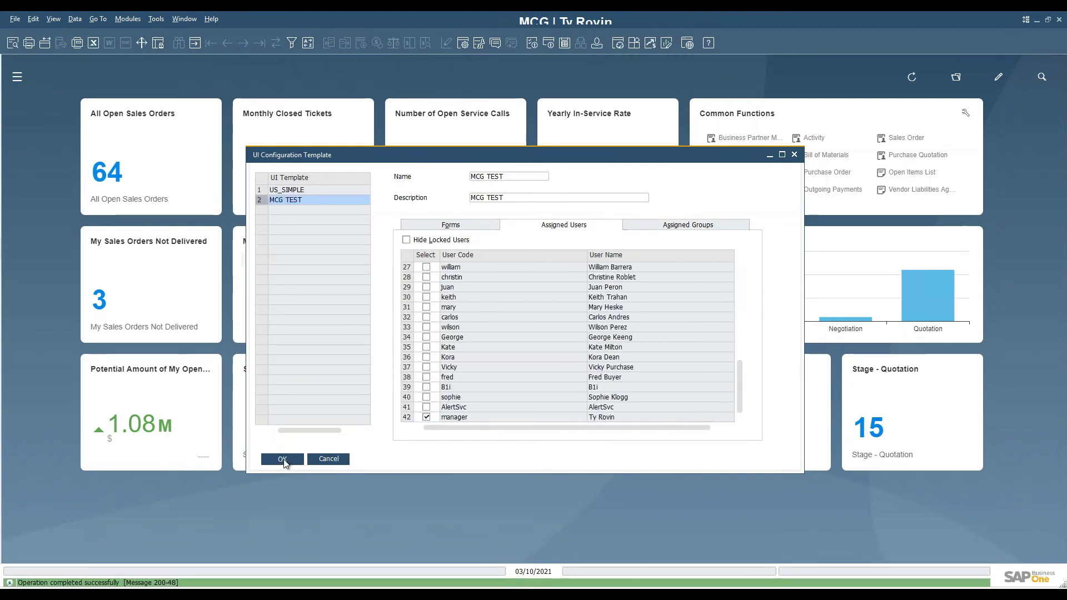
left_click(281, 459)
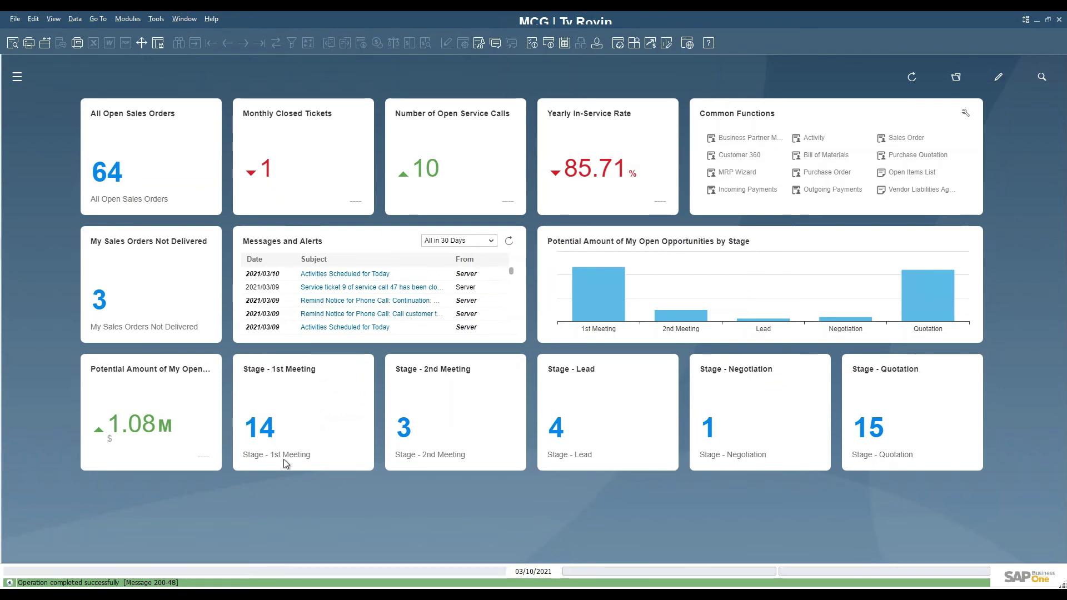
- Open an A/R Invoice from Sales - A/R and examine the customized layout in its header, Accounting and Contents sections
left_click(131, 20)
mouse_move(154, 82)
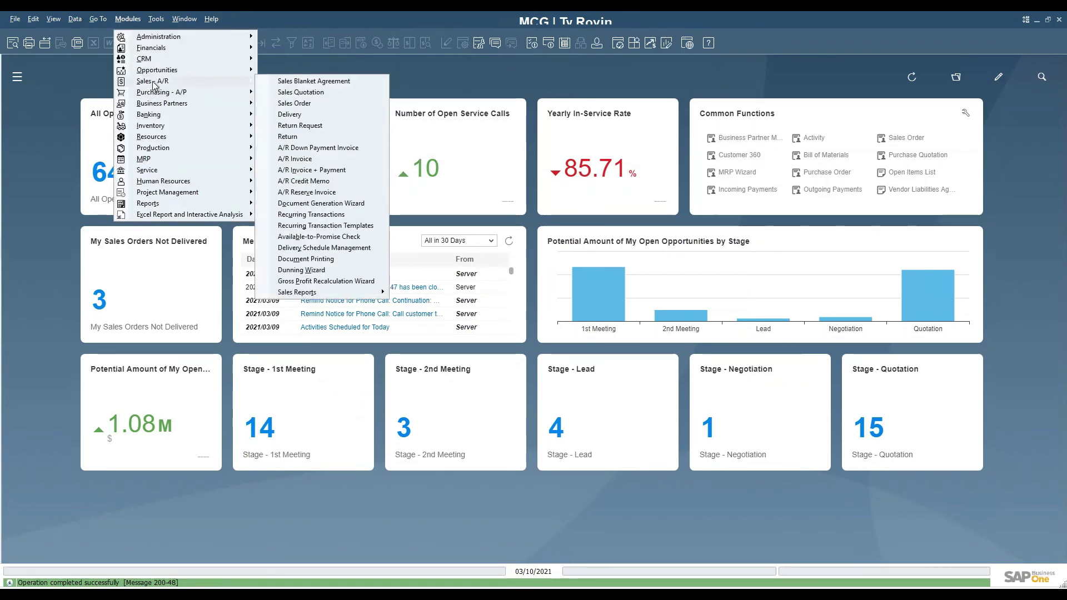
left_click(327, 158)
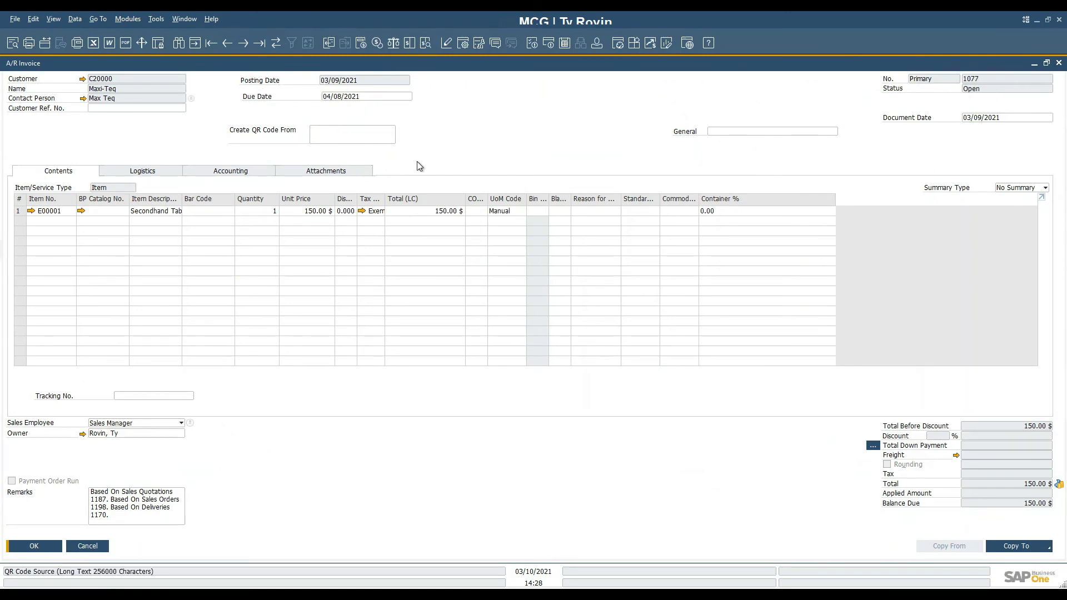
left_click(244, 175)
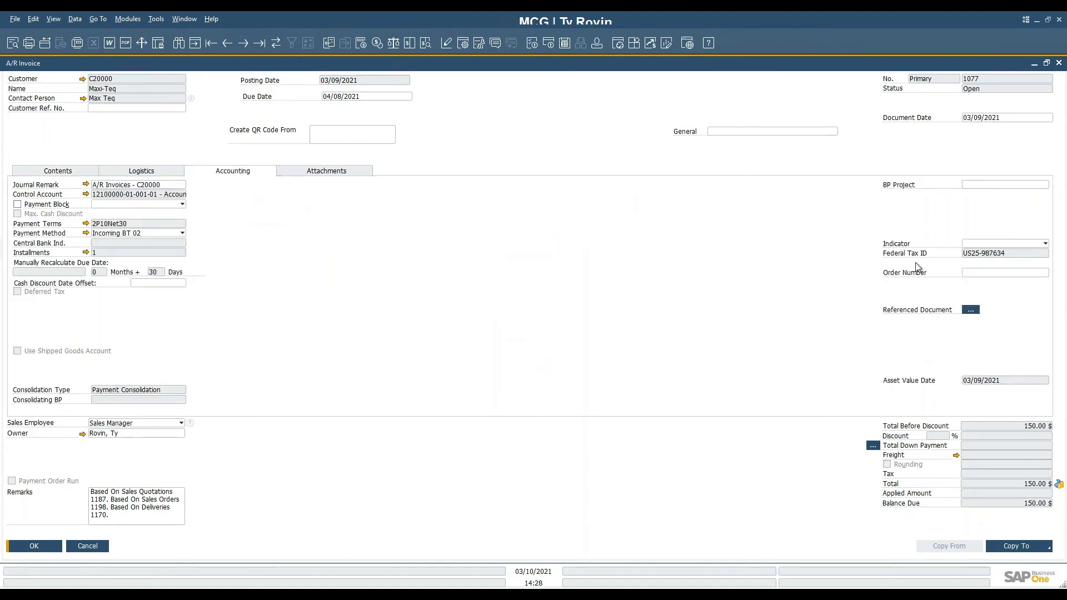
left_click(88, 173)
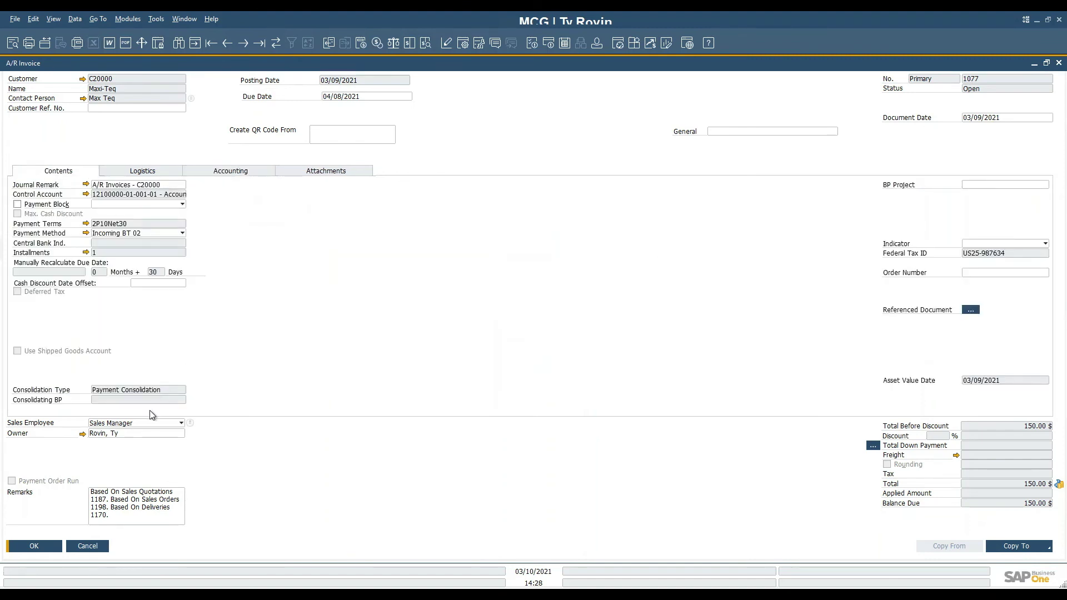